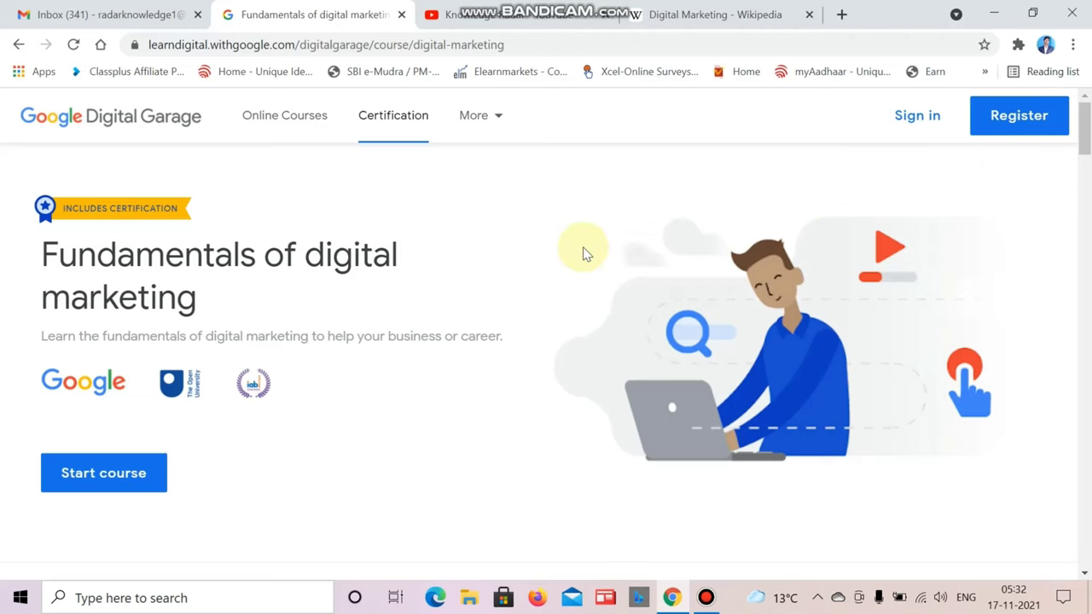
- Review the course details, features and description of the Fundamentals of digital marketing course
scroll(456, 274, down, 6)
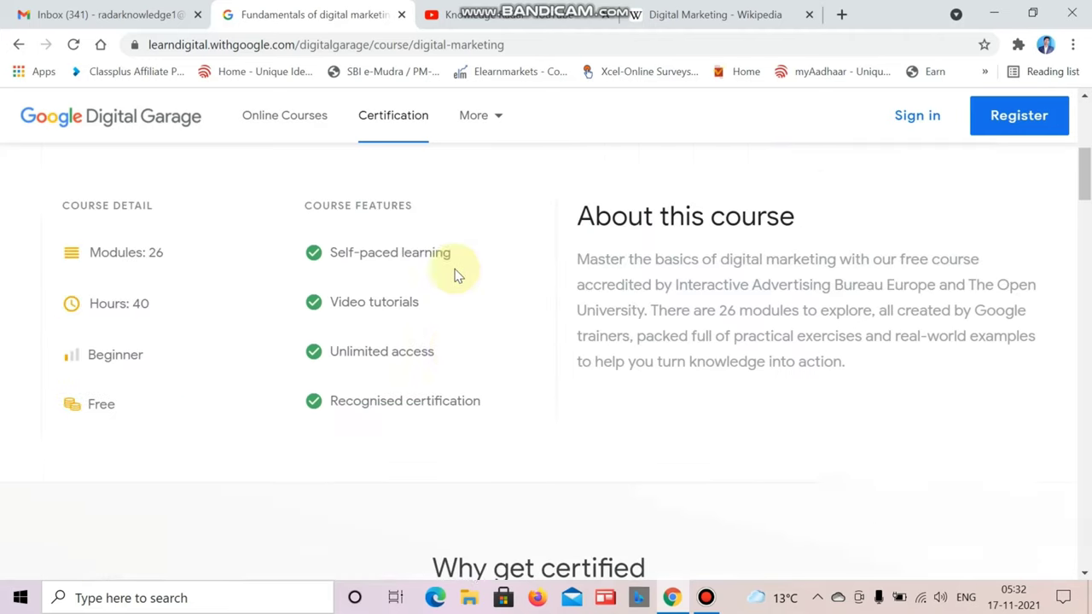
scroll(457, 275, up, 2)
scroll(159, 330, down, 1)
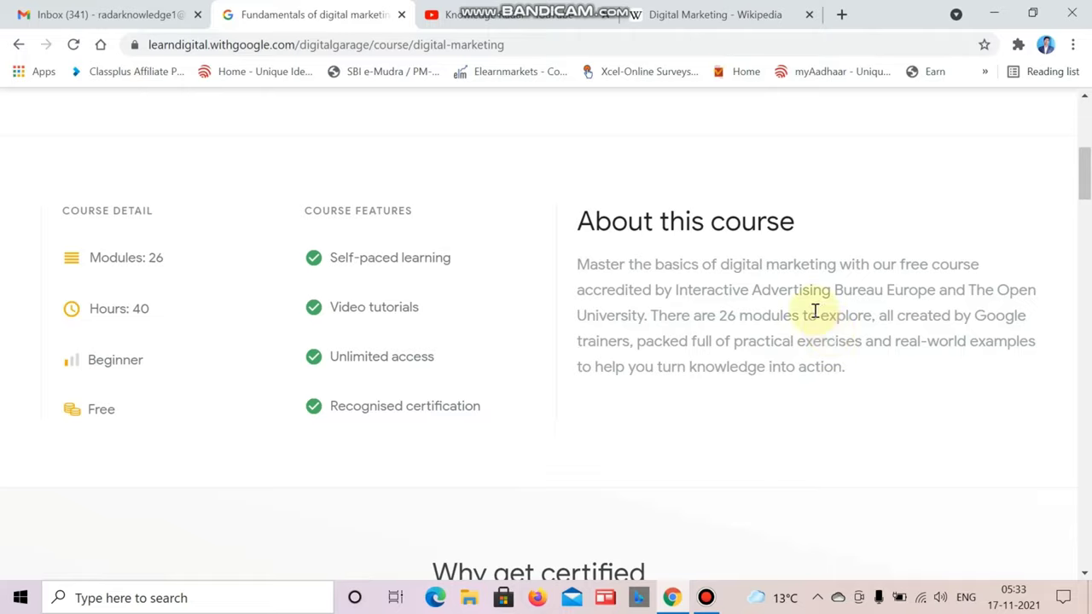
scroll(813, 309, down, 4)
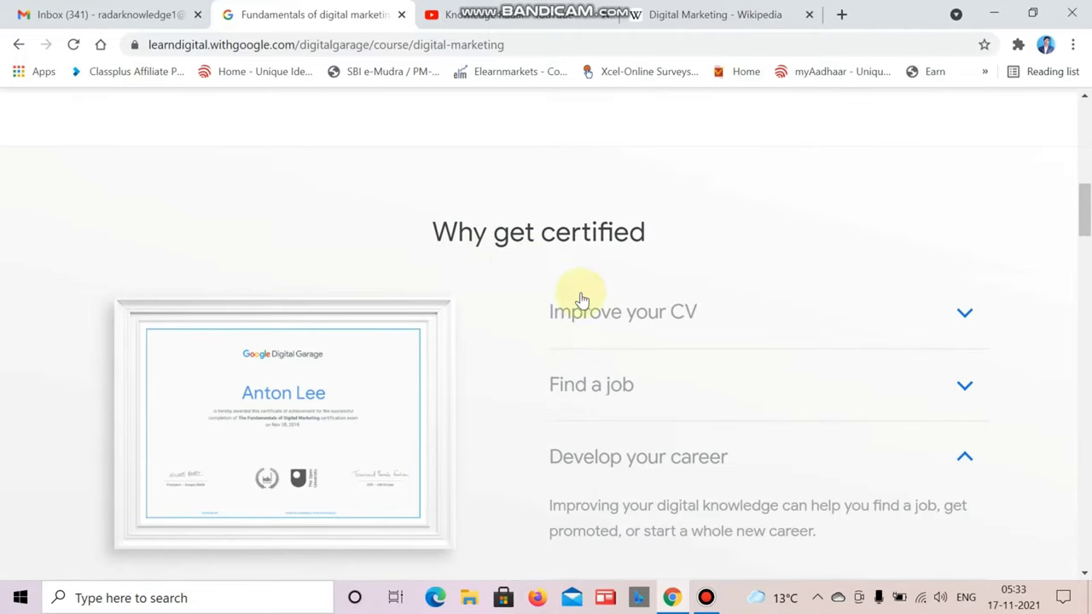
- Expand the Improve your CV, Find a job and Develop your career entries in turn, and read the How it works section
click(920, 315)
scroll(853, 299, down, 1)
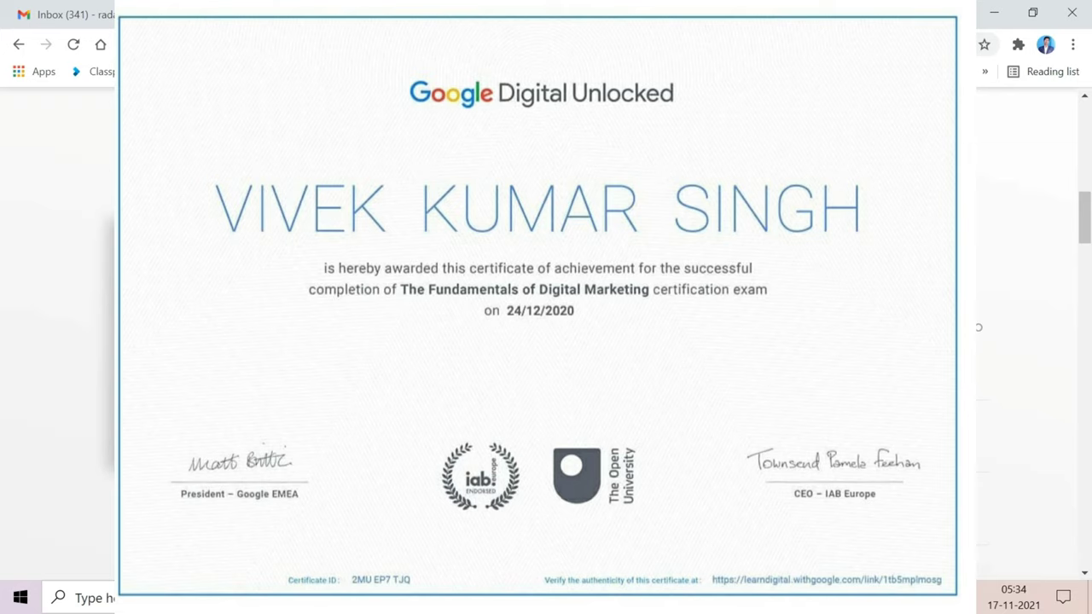
click(899, 461)
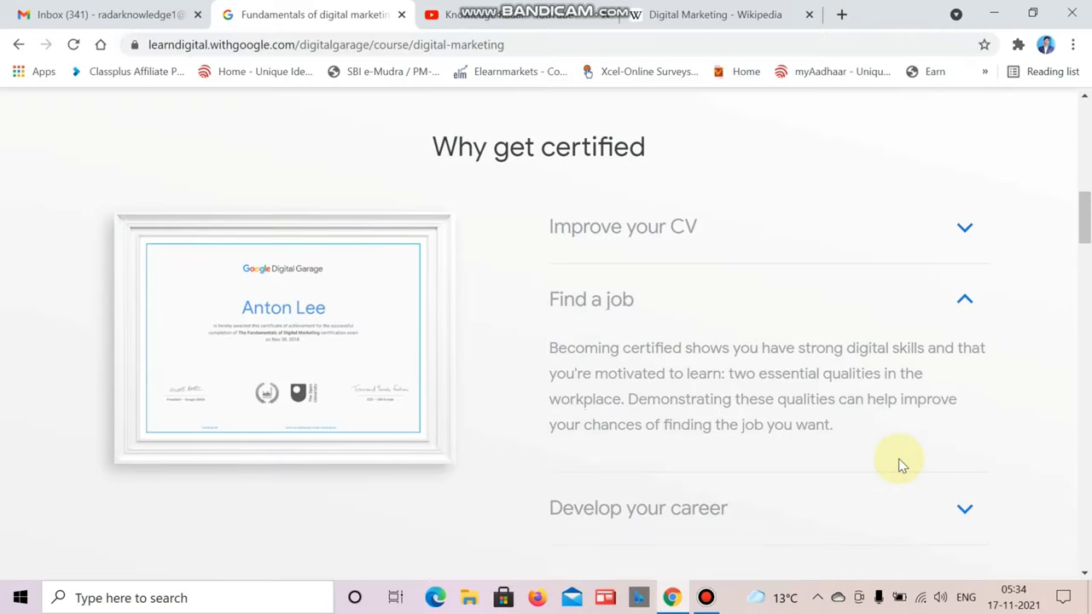
scroll(896, 379, down, 1)
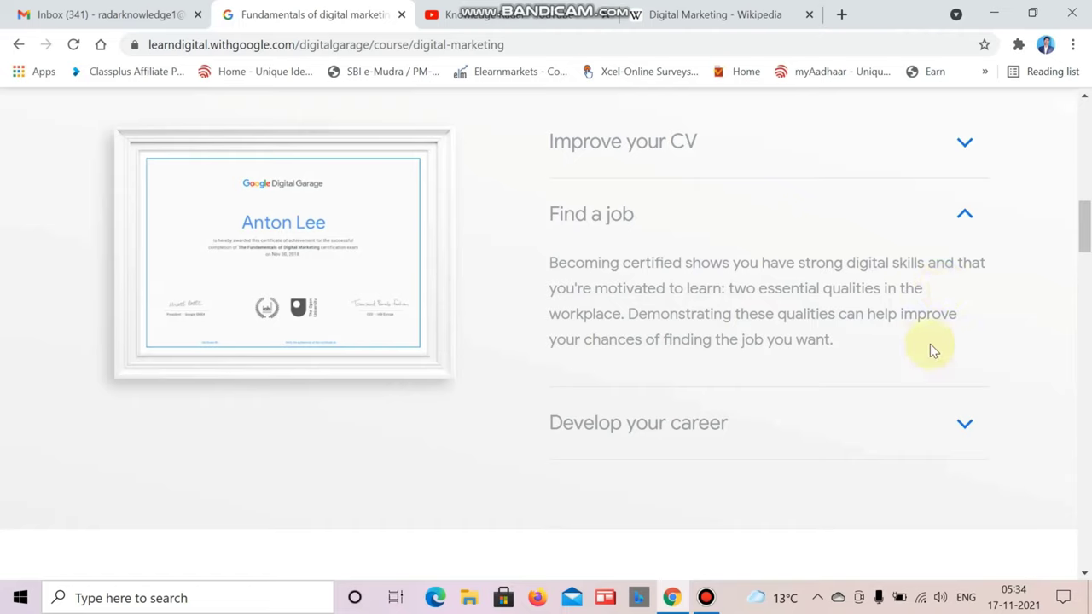
click(833, 415)
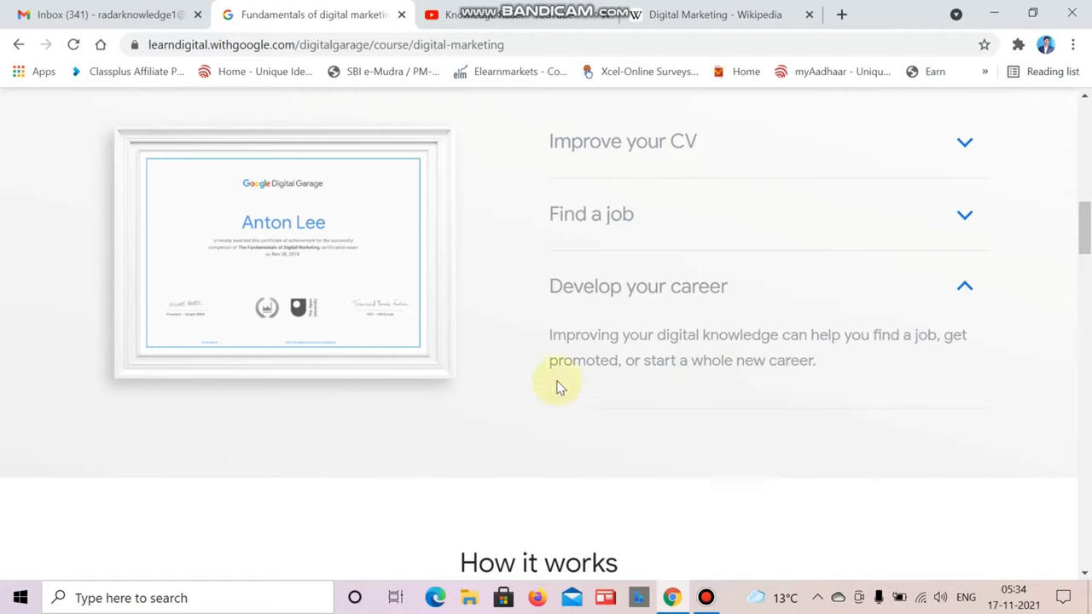
scroll(520, 386, down, 3)
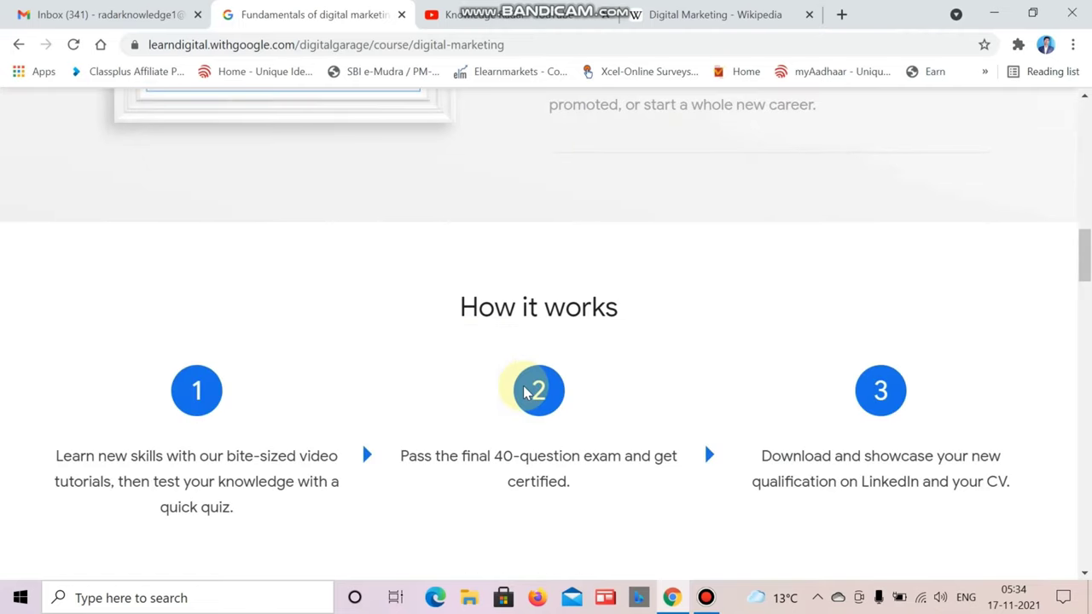
scroll(404, 383, down, 1)
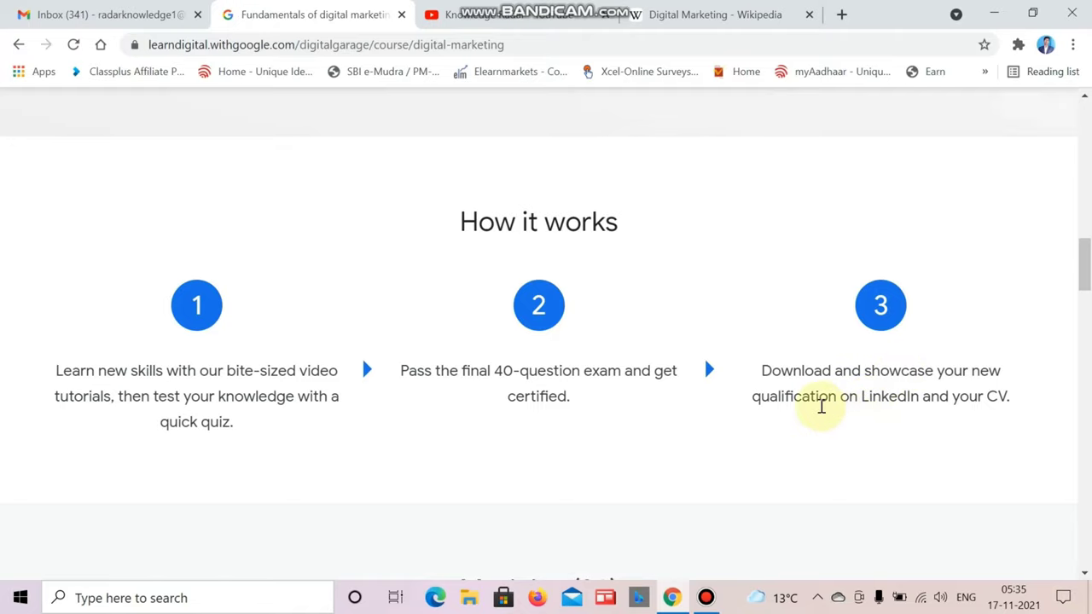
- Browse the course's module cards backward to the first module, The online opportunity
scroll(821, 407, down, 5)
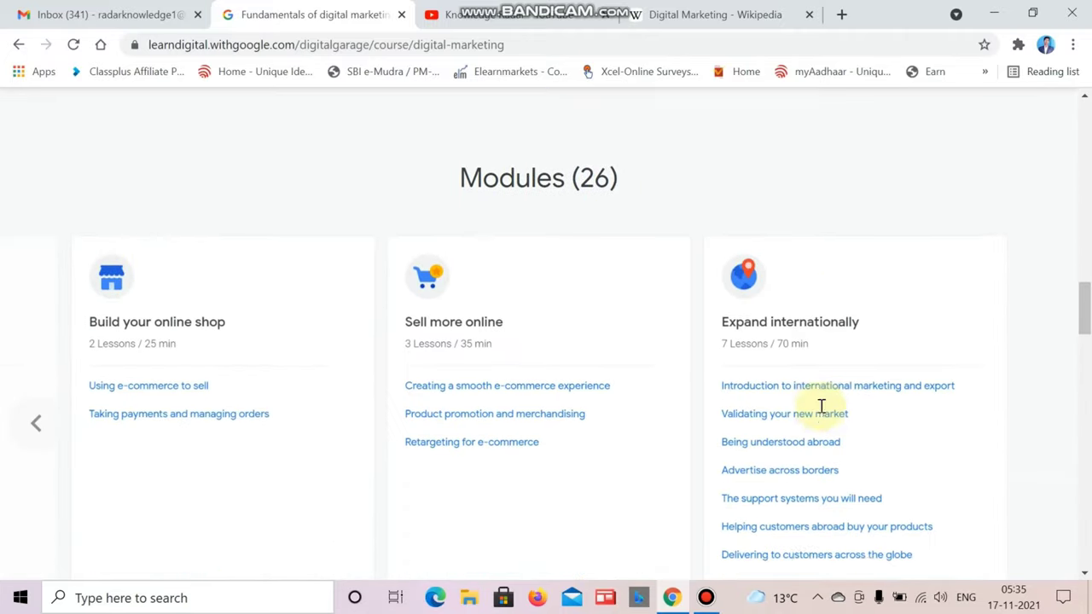
click(36, 404)
click(37, 405)
click(37, 404)
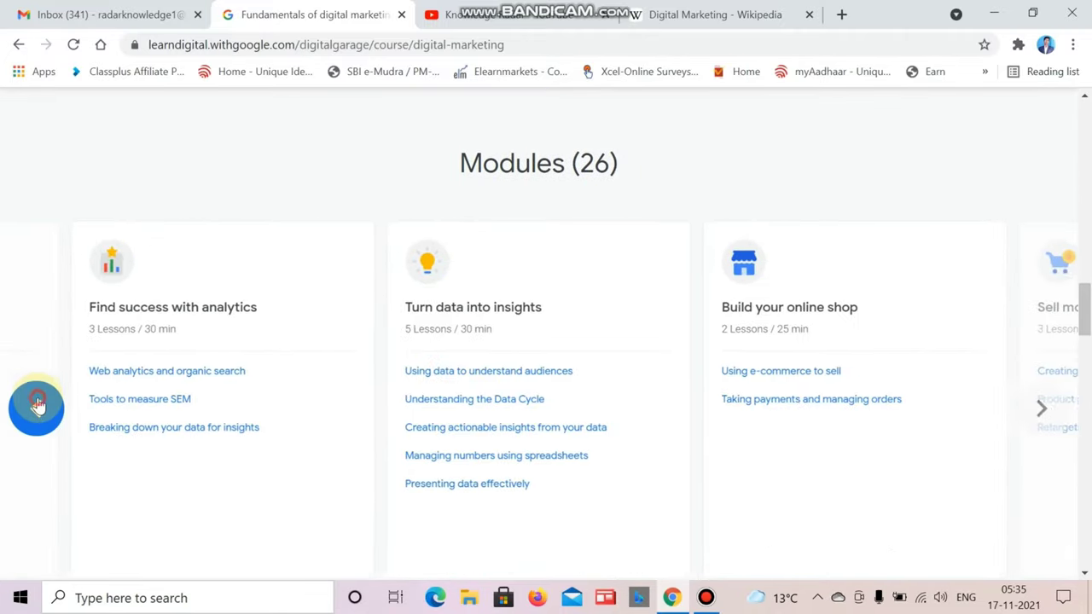
click(37, 405)
click(36, 405)
click(37, 404)
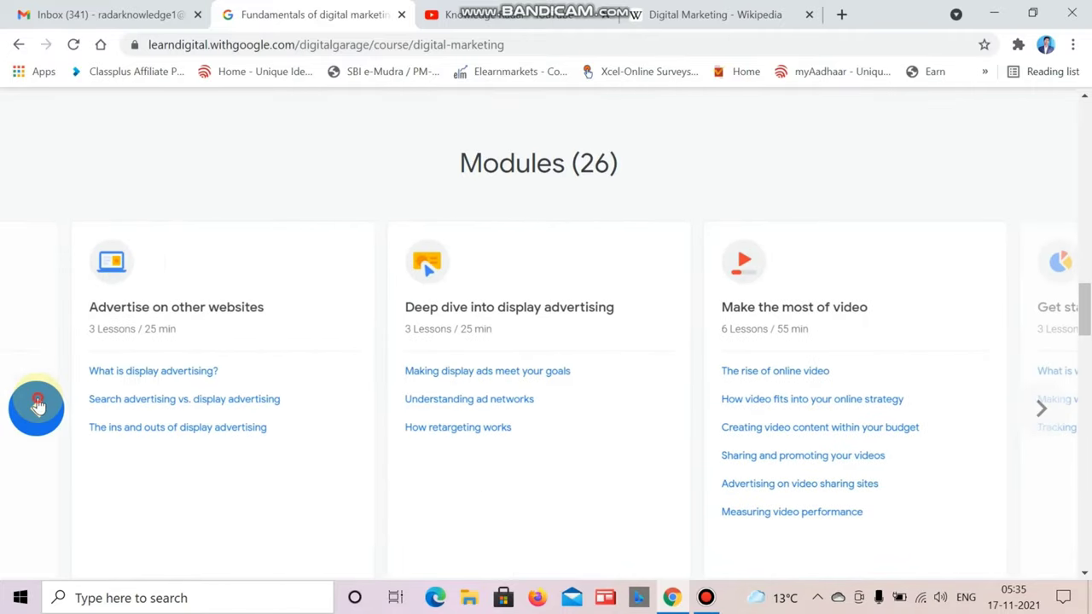
click(37, 404)
click(37, 404)
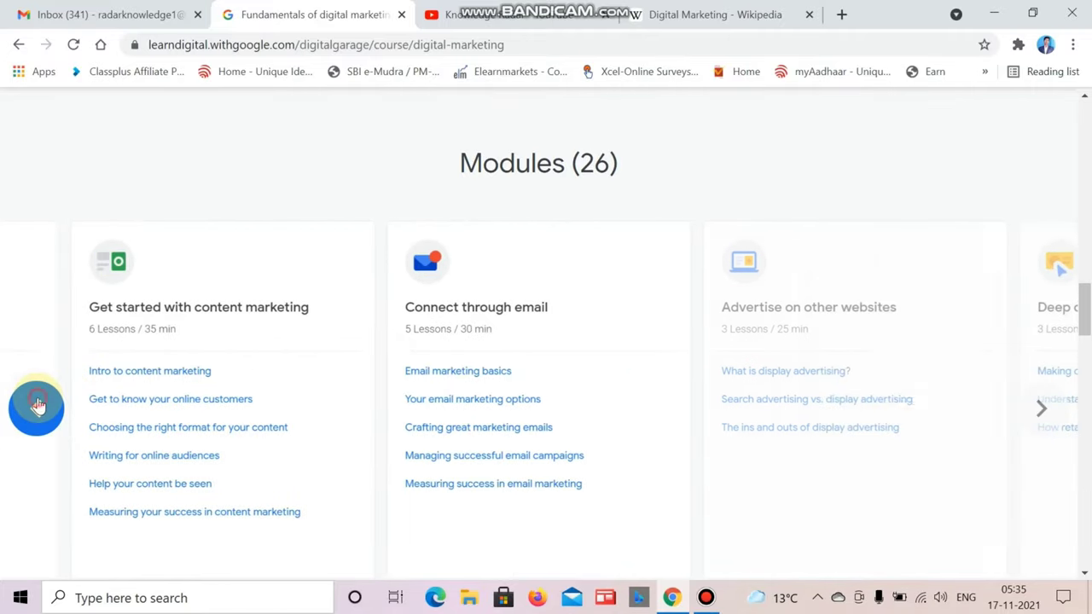
click(36, 404)
click(36, 404)
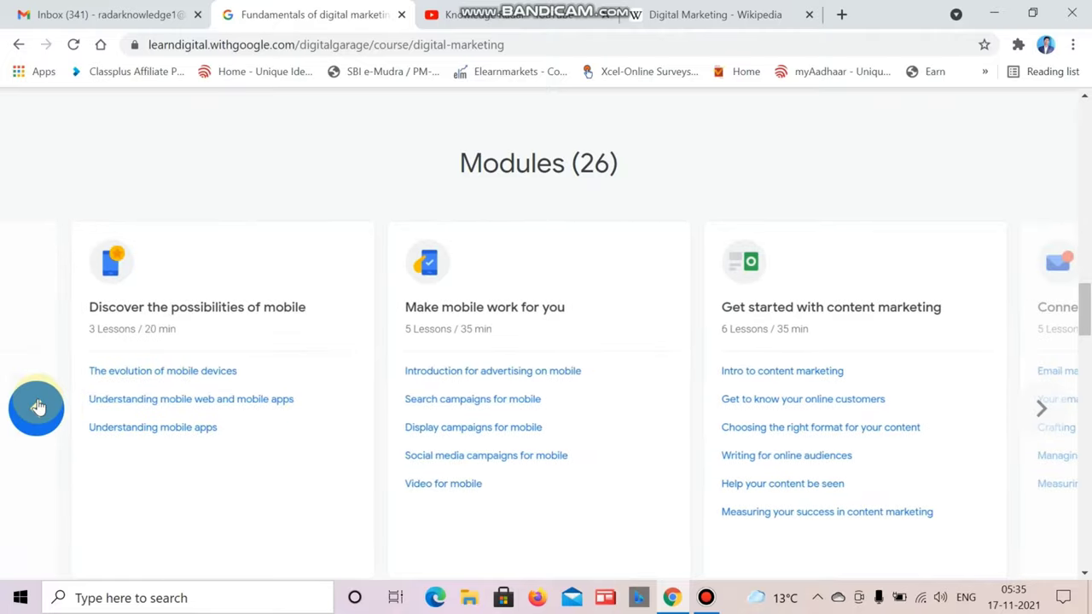
click(37, 404)
click(37, 404)
click(36, 404)
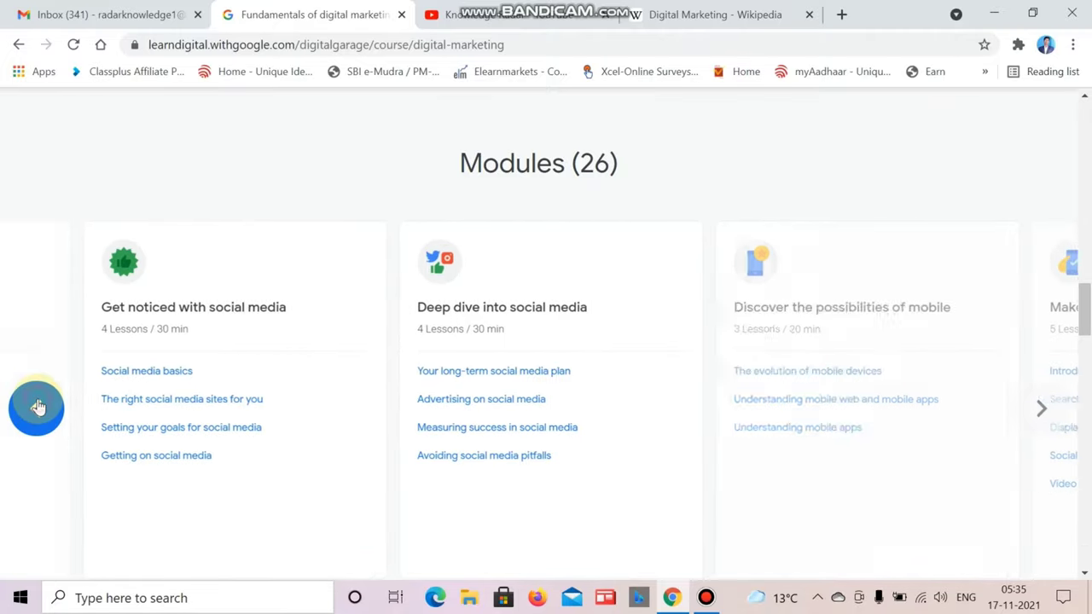
click(36, 404)
click(37, 405)
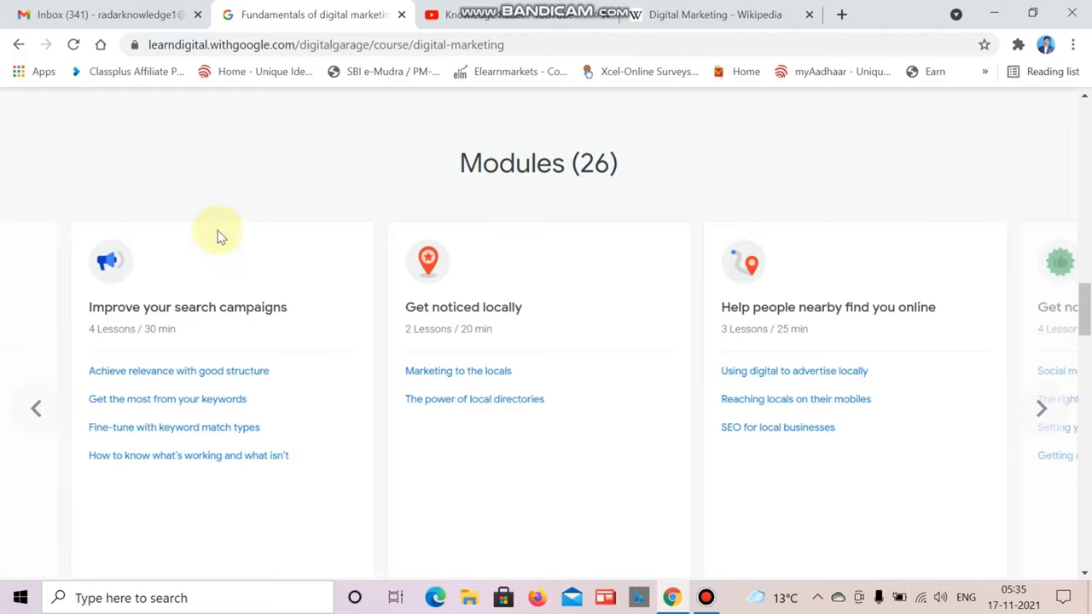
click(18, 431)
click(18, 431)
click(18, 431)
click(18, 430)
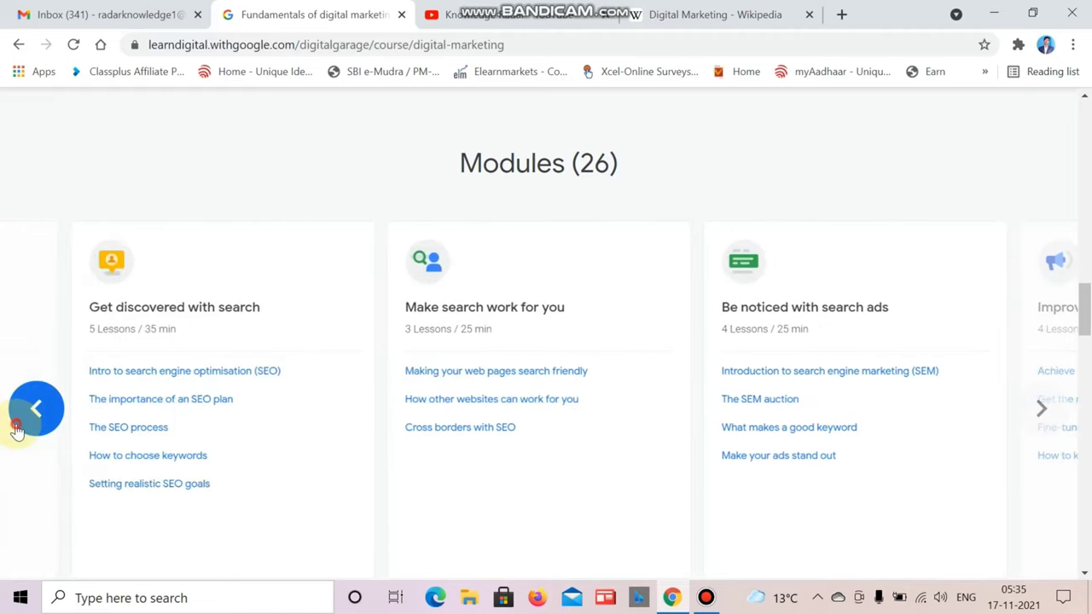
click(18, 431)
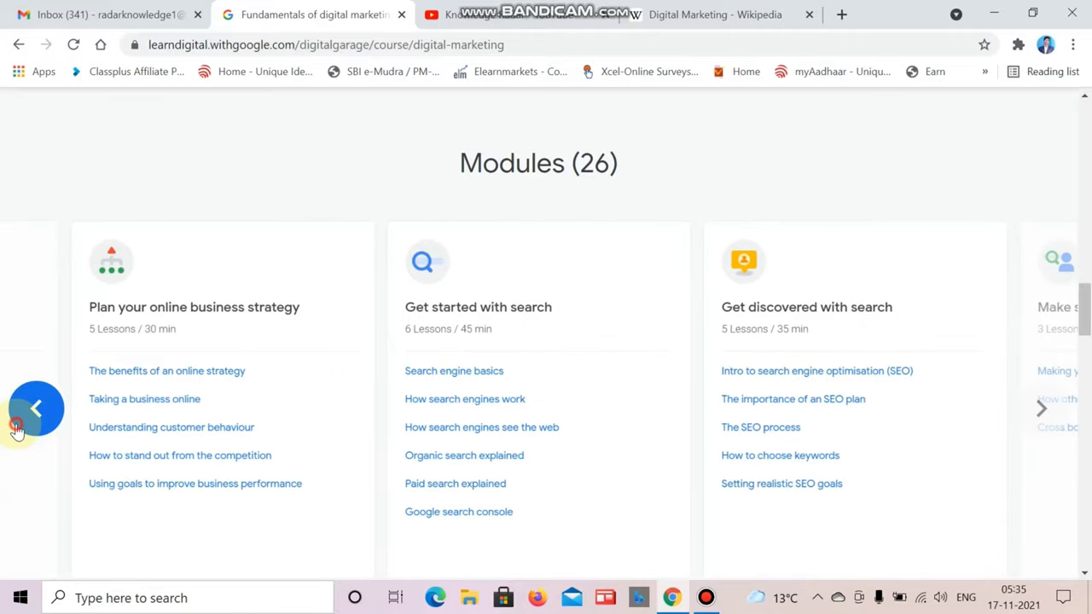
click(18, 430)
click(17, 429)
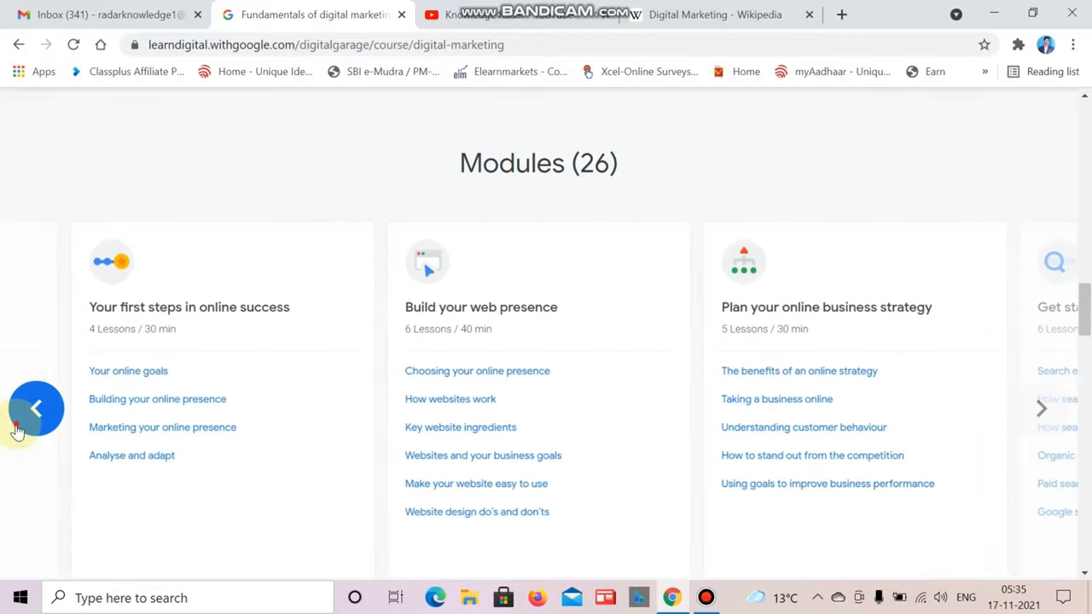
click(17, 426)
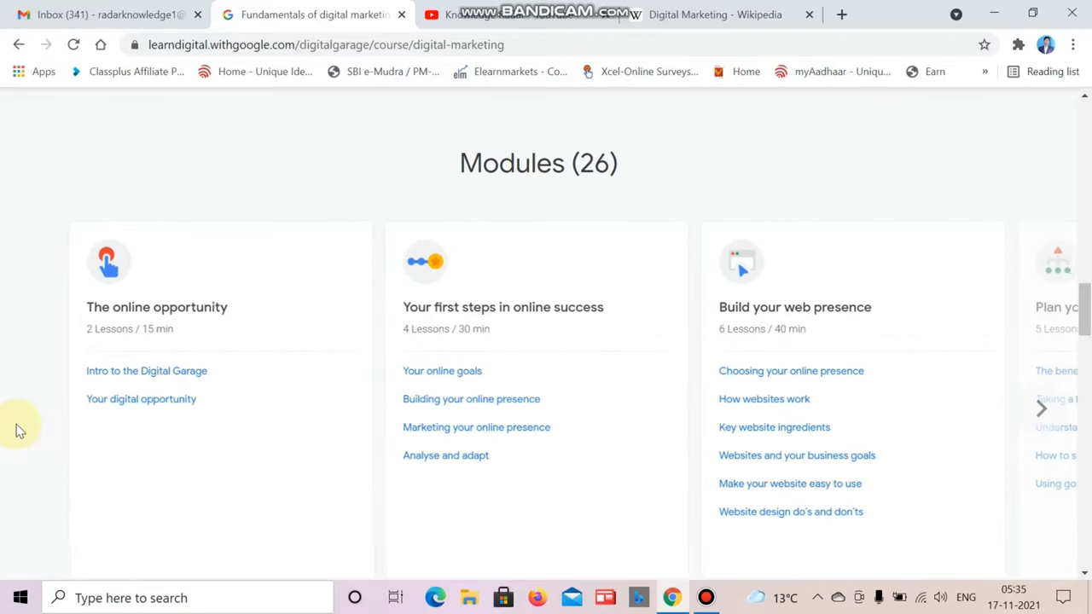
- Browse the module cards forward from The online opportunity to Get started with content marketing
click(1053, 410)
click(1053, 410)
click(1053, 410)
click(1053, 410)
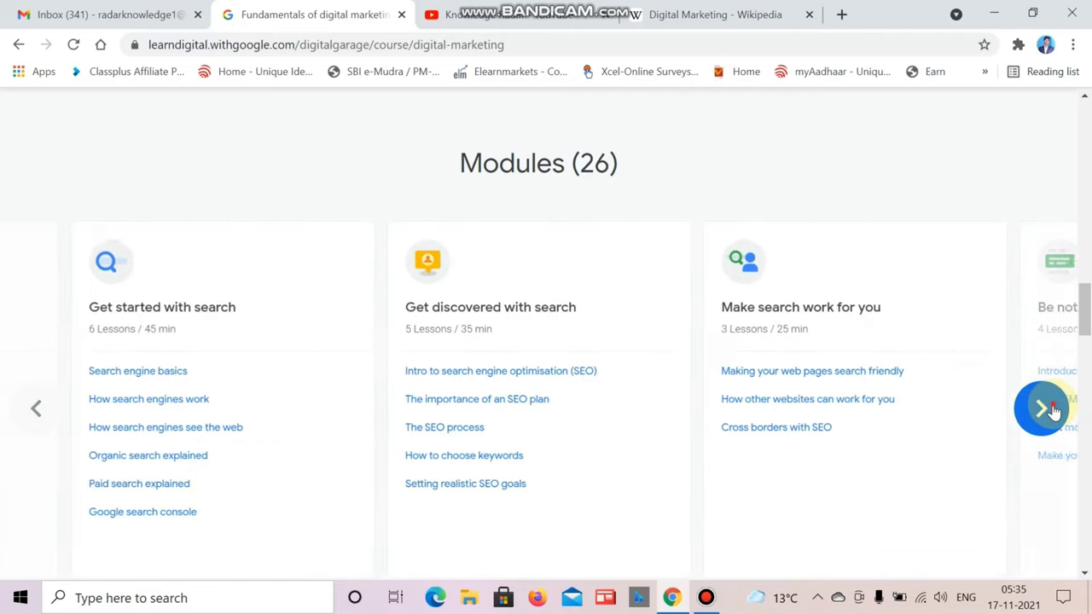
click(1053, 411)
click(1053, 411)
click(1053, 410)
click(1053, 410)
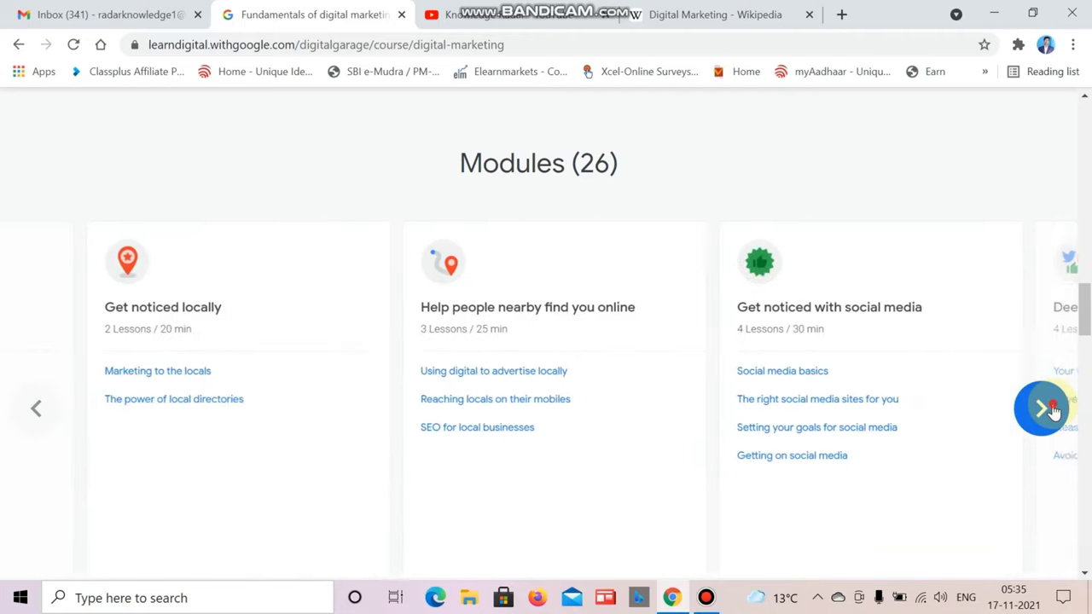
click(1053, 411)
click(1053, 410)
click(1053, 410)
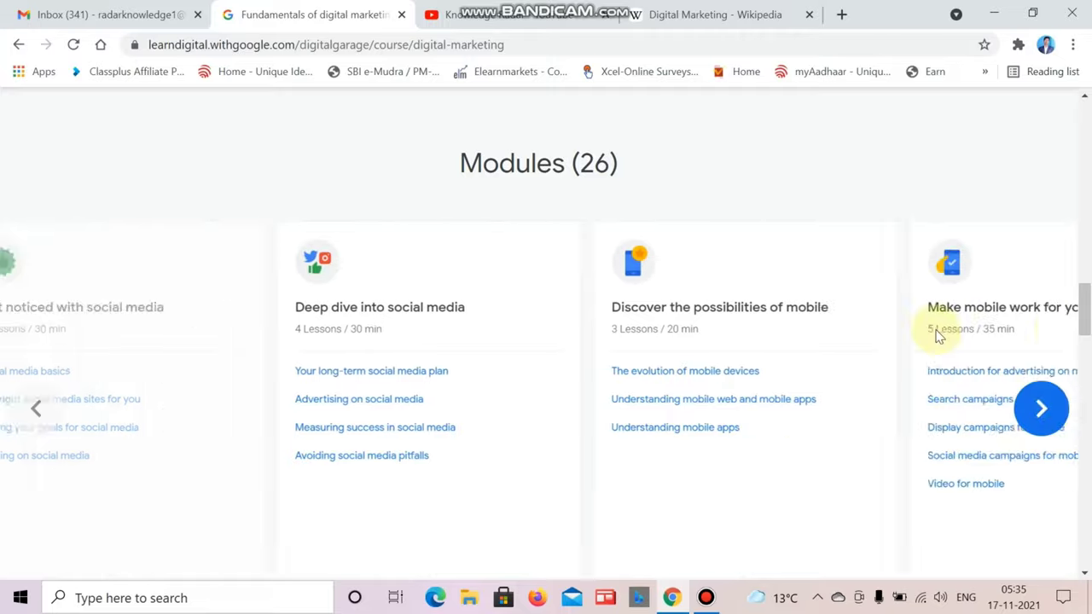
click(1044, 411)
click(1042, 410)
click(1042, 410)
- Look over the Skills you'll learn section and return to the beginning of the course page
scroll(928, 431, down, 5)
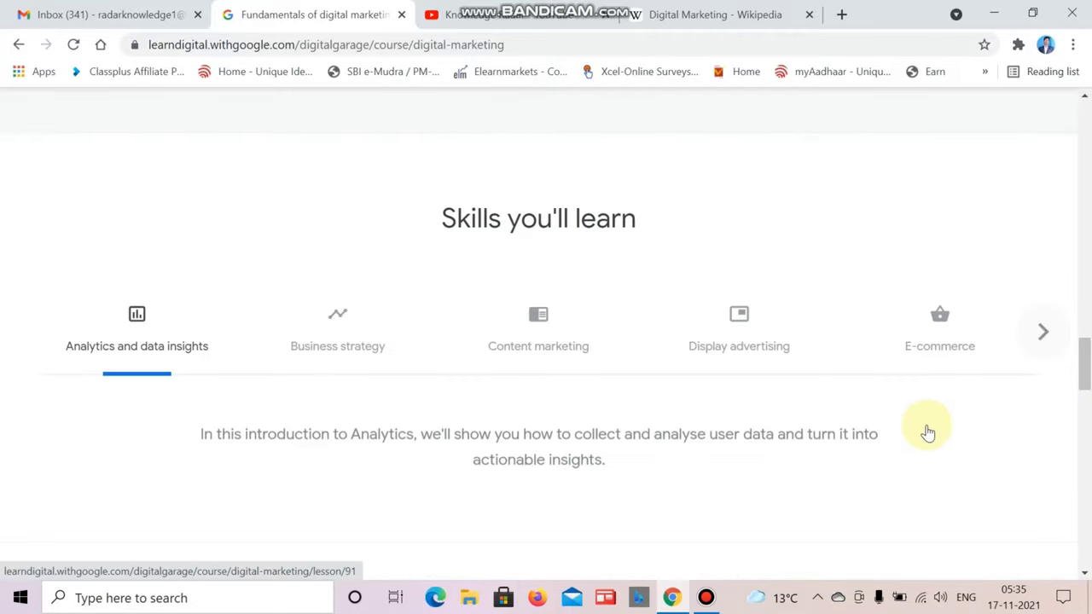
scroll(851, 462, up, 3)
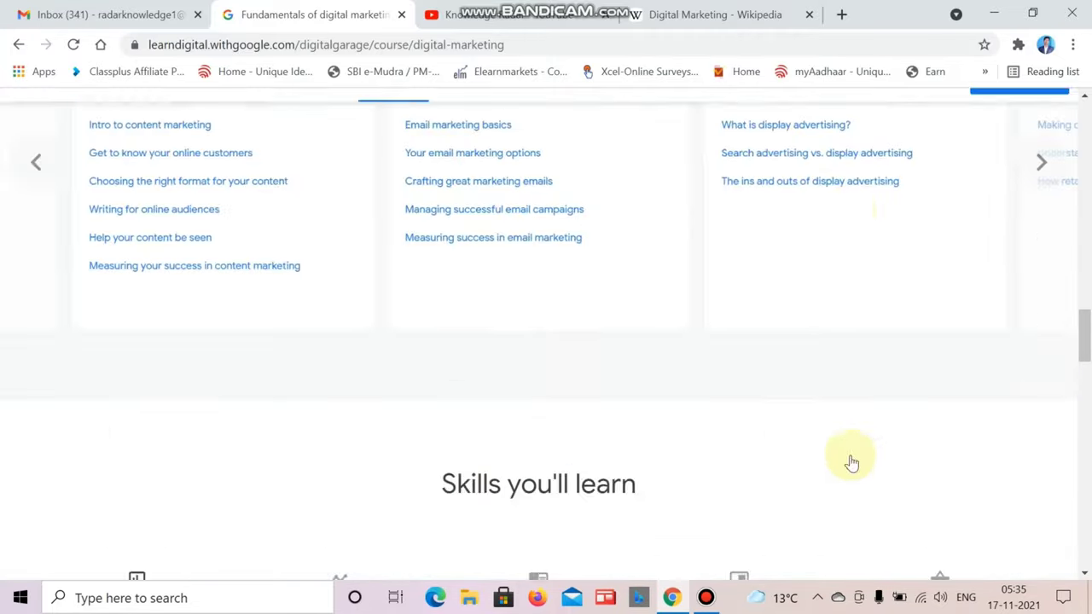
scroll(851, 462, up, 15)
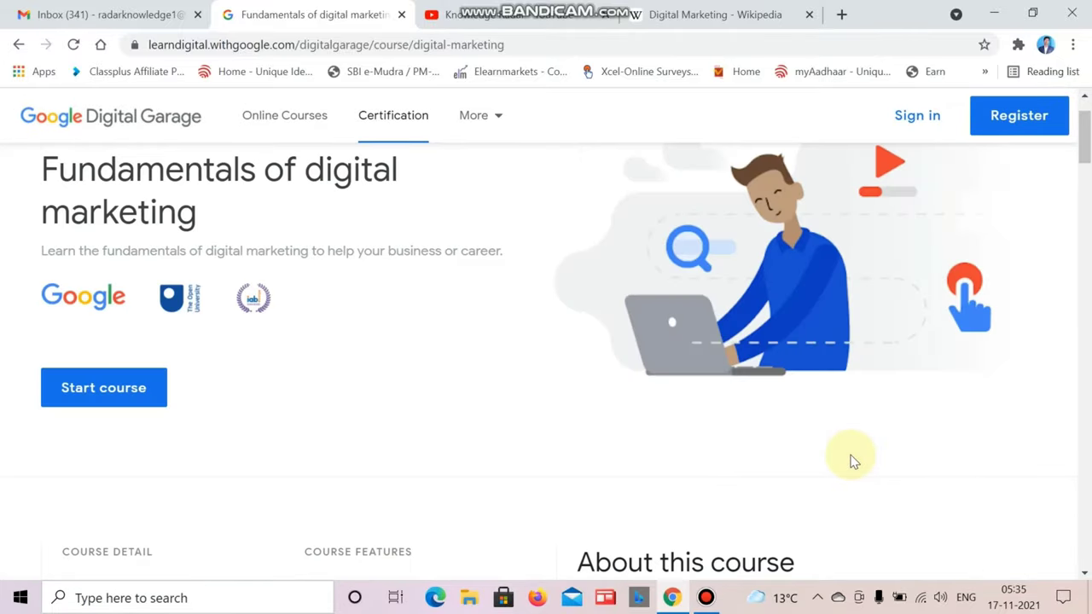
scroll(851, 463, up, 2)
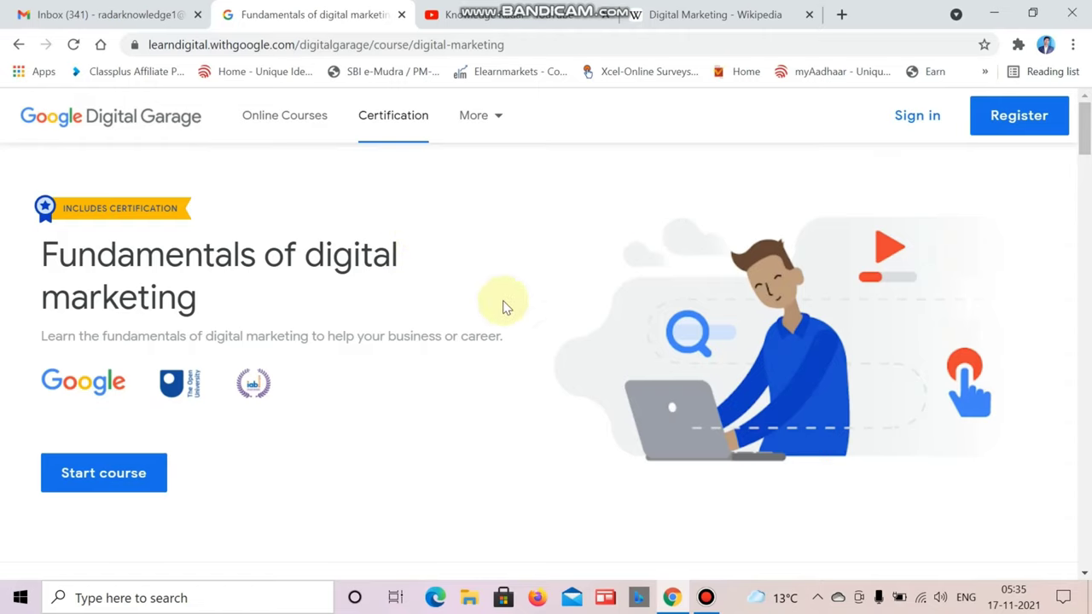
- Start registering for Google Digital Garage with Google sign-in, choosing the third listed account
click(1020, 122)
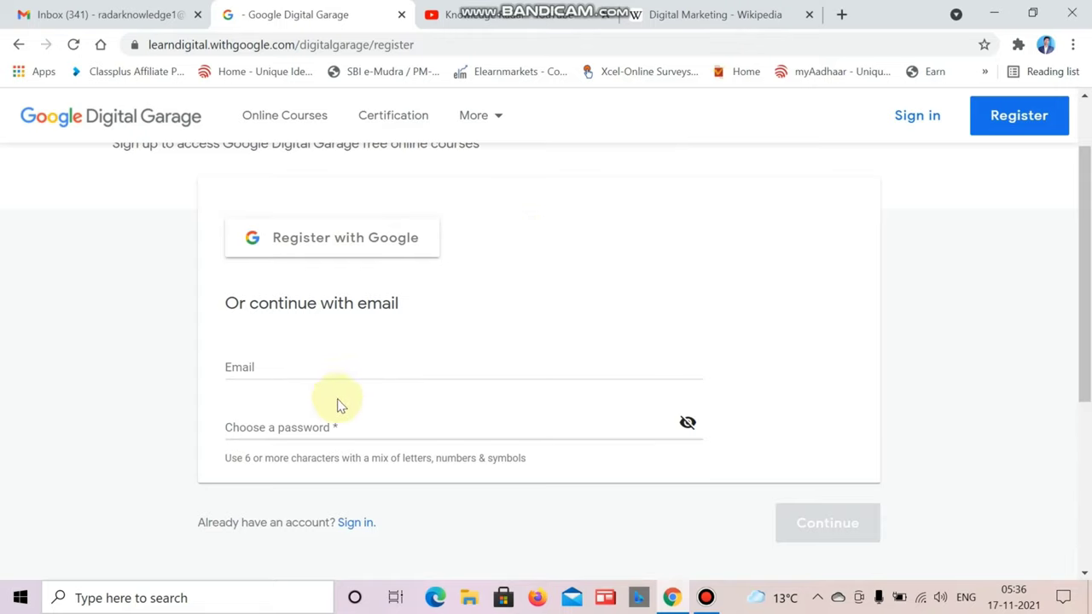
scroll(520, 320, up, 1)
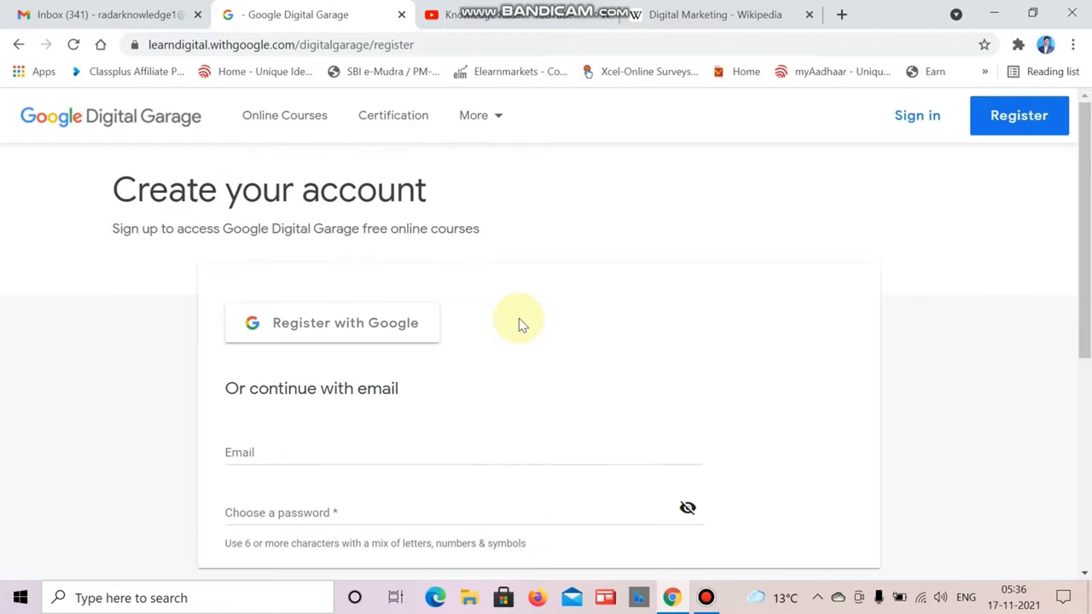
click(318, 324)
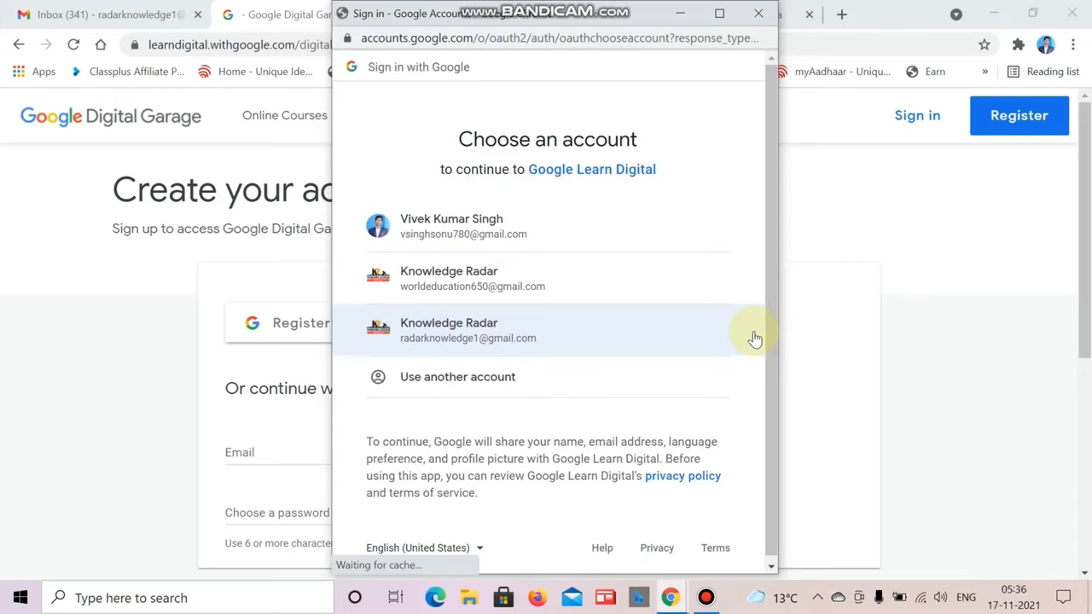
click(660, 338)
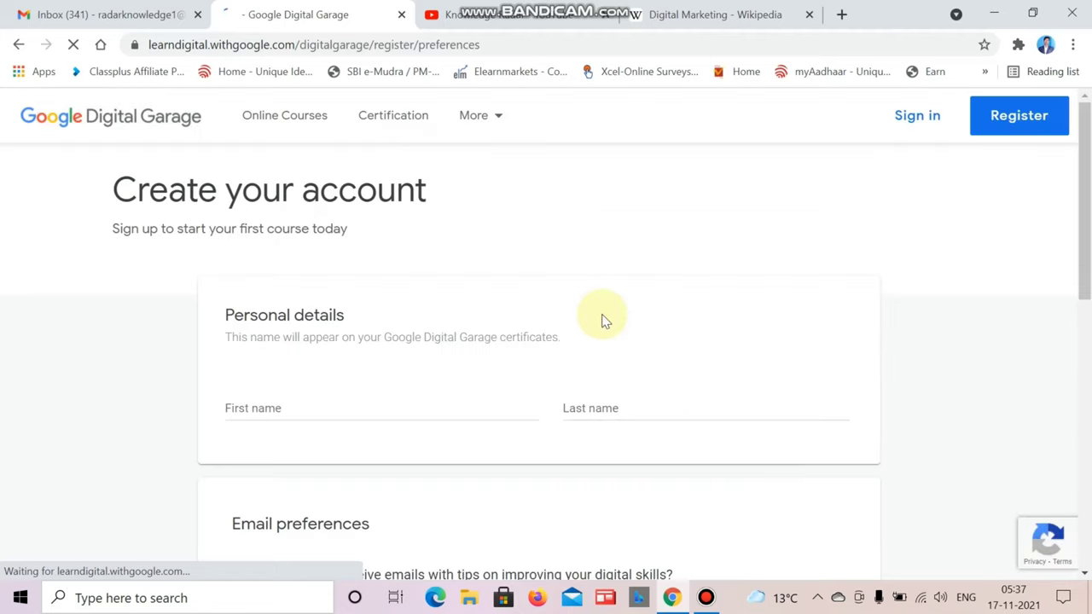
- Examine the registration form's email preference questions, terms agreement, and first and last name fields
scroll(602, 316, down, 3)
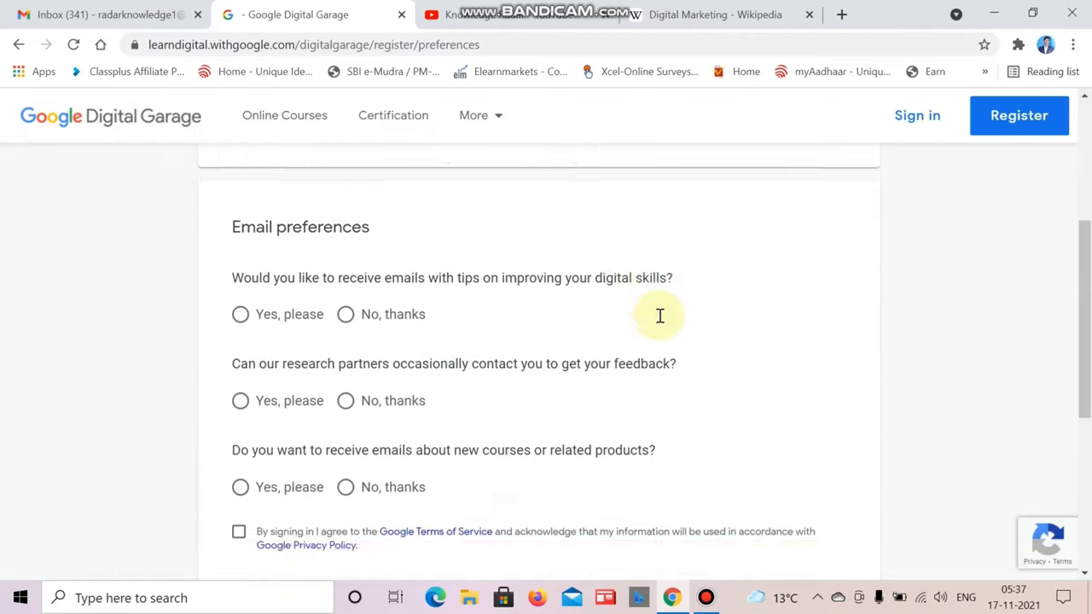
scroll(659, 316, down, 3)
scroll(870, 419, up, 1)
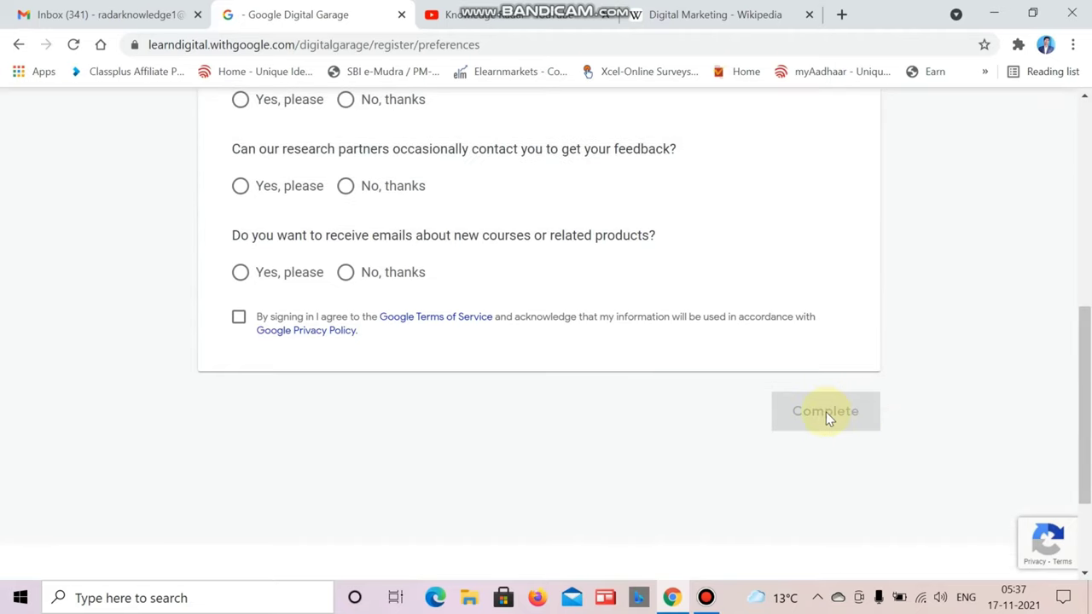
scroll(826, 412, up, 6)
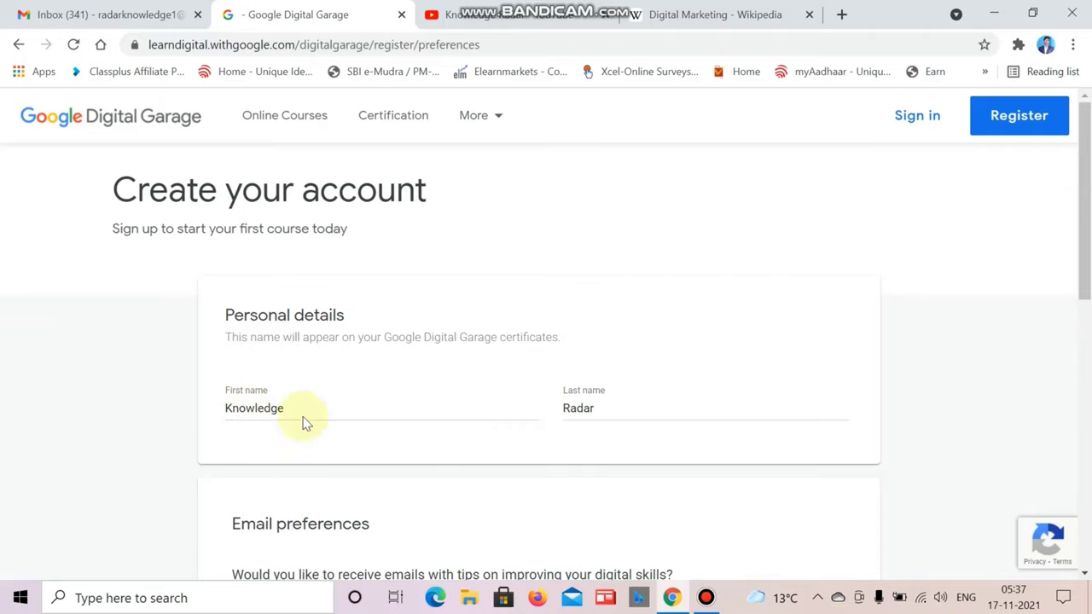
click(273, 409)
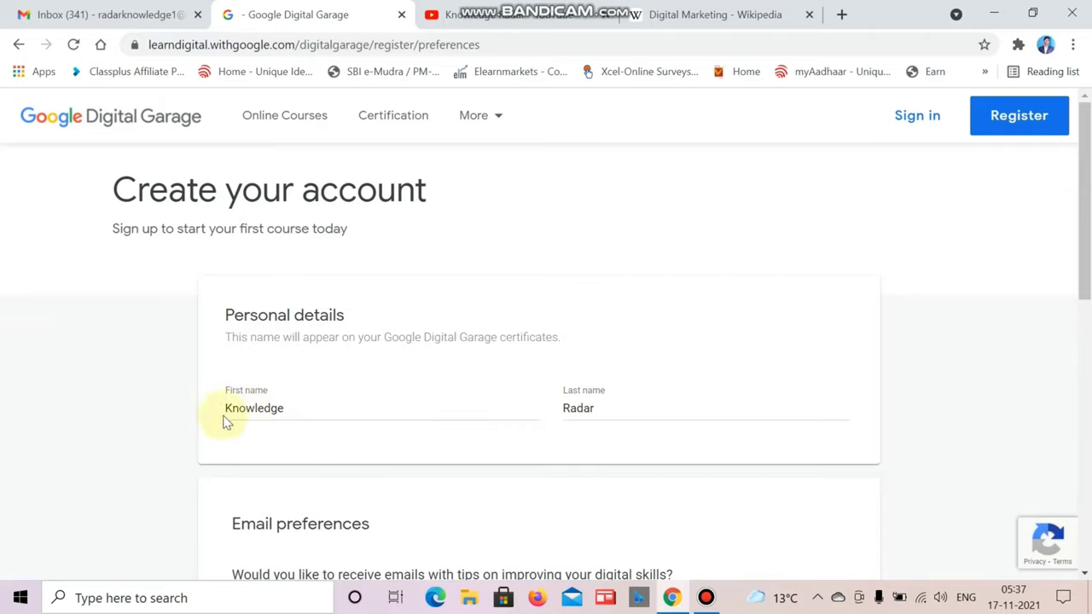
- Check the first and last name fields in the personal details of the registration form
click(635, 412)
click(358, 404)
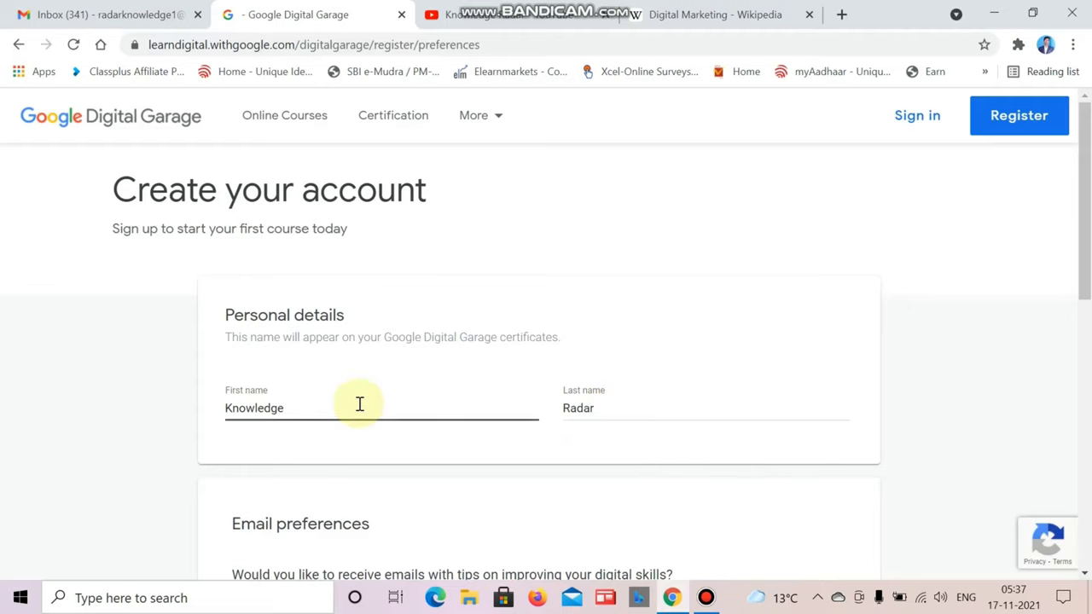
click(597, 409)
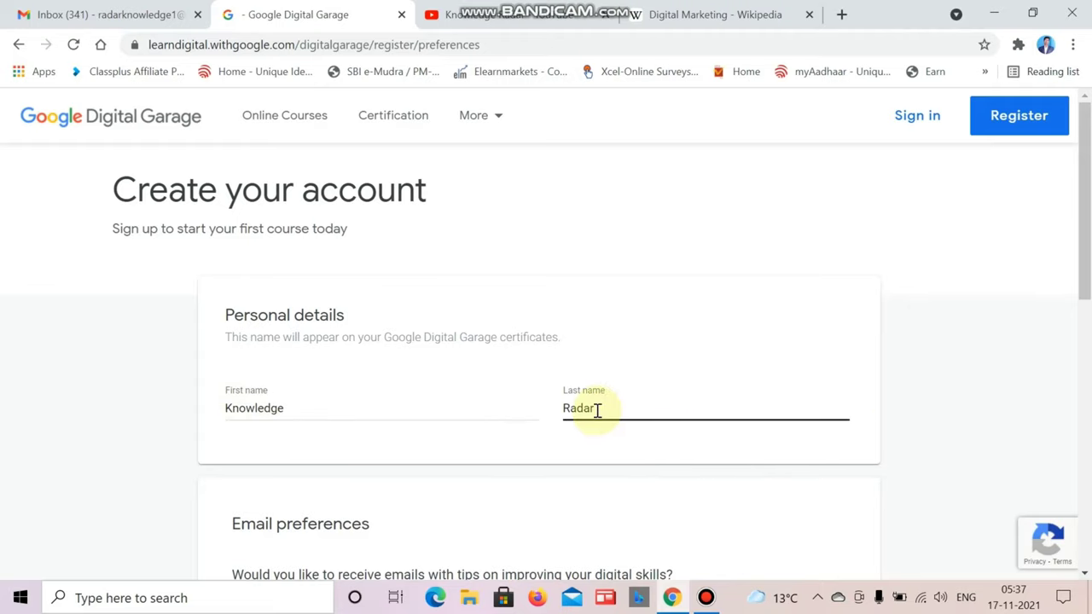
click(555, 419)
click(616, 414)
click(403, 414)
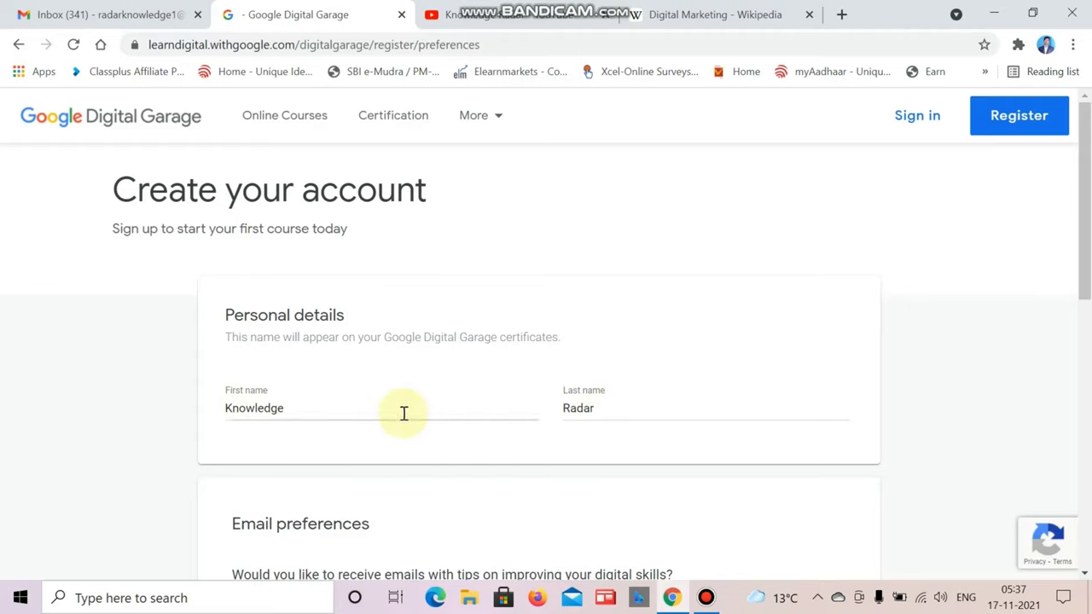
click(283, 404)
click(695, 413)
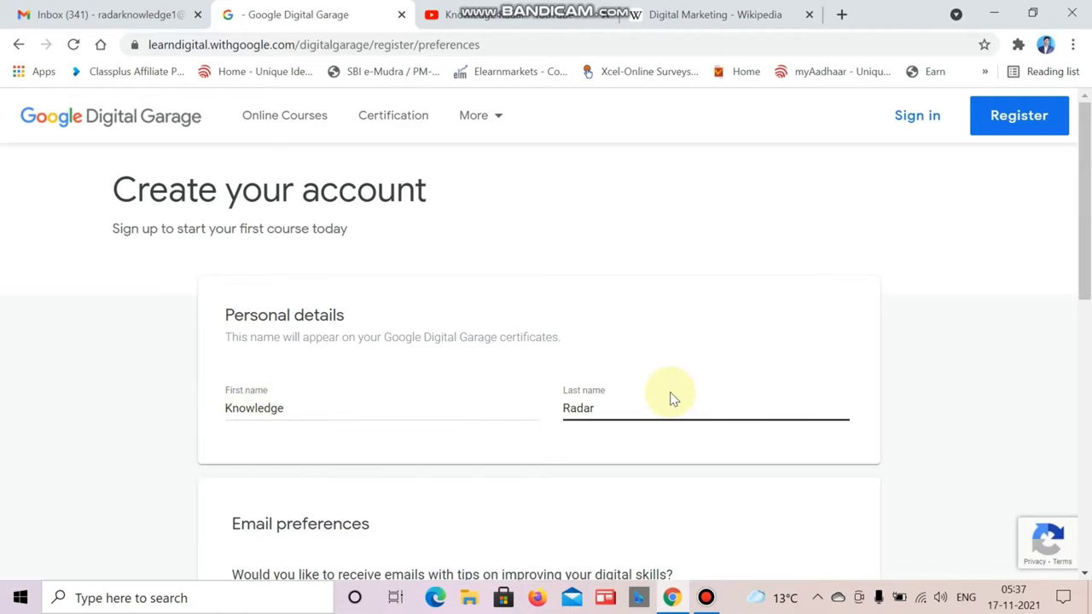
- Answer "Yes, please" to all three email preference questions and agree to the Google Terms of Service
scroll(671, 397, down, 1)
click(672, 399)
scroll(670, 397, down, 1)
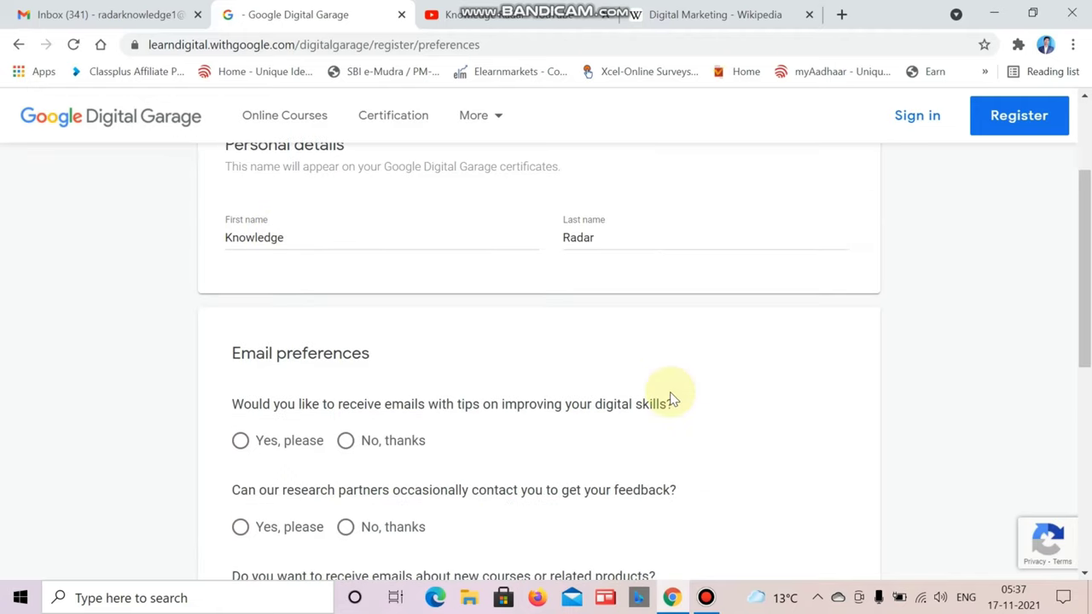
scroll(665, 393, down, 1)
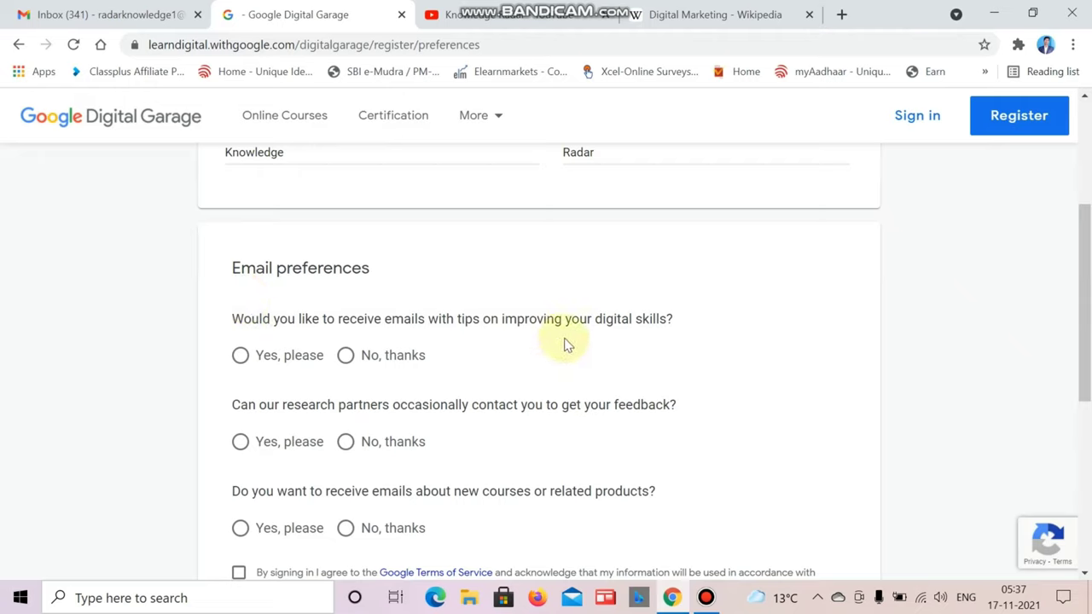
click(240, 355)
scroll(554, 341, down, 1)
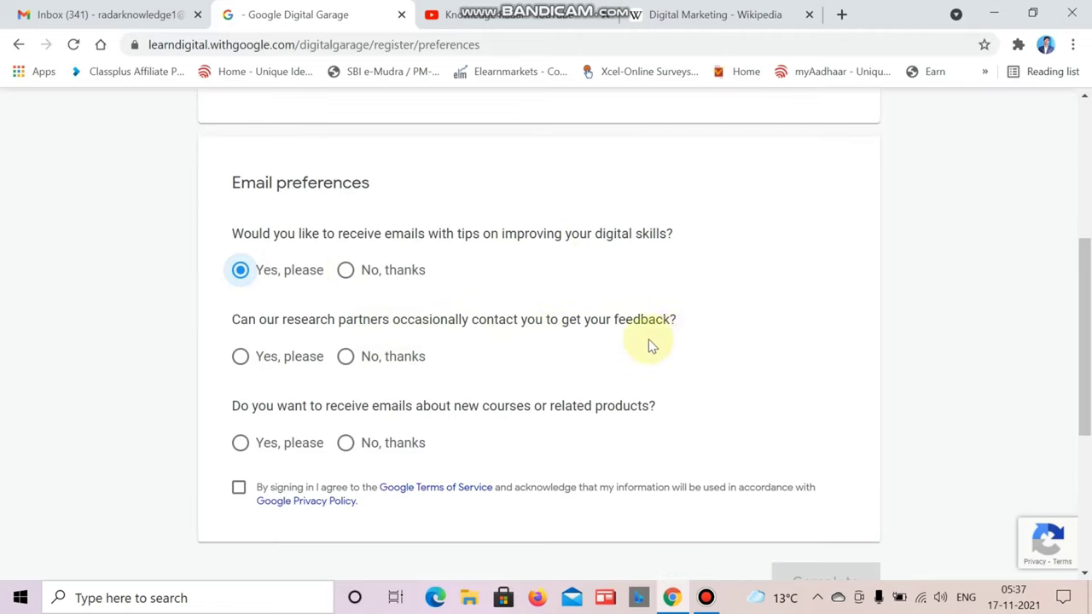
click(239, 356)
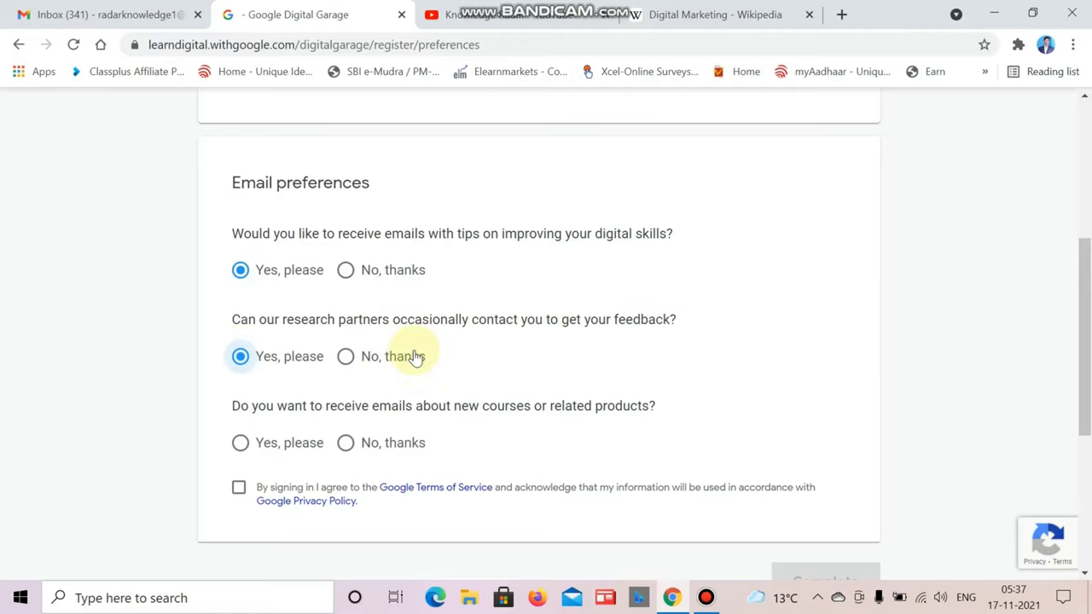
scroll(535, 348, down, 1)
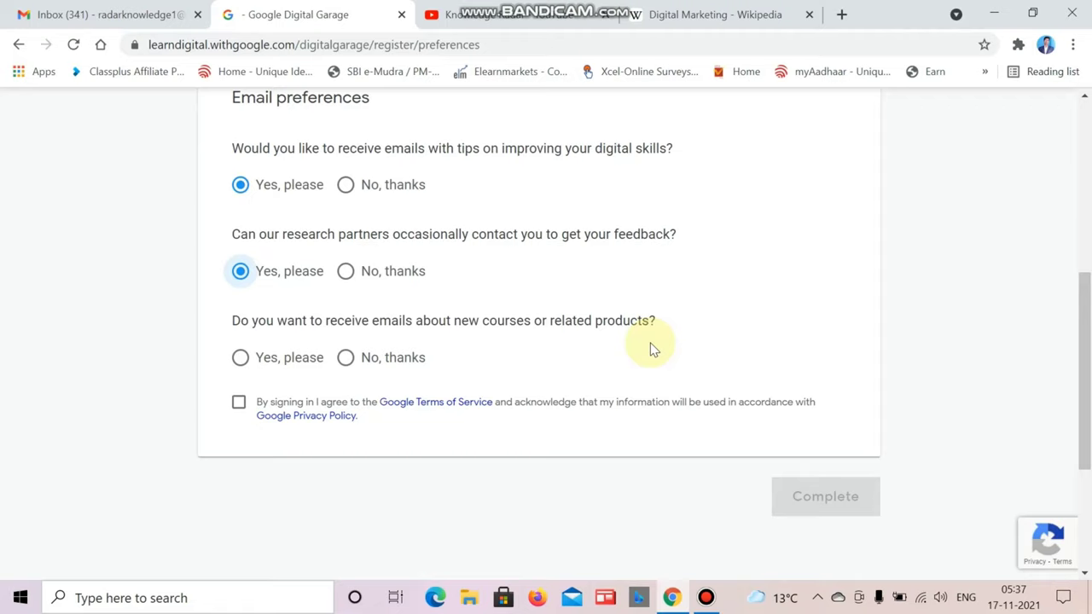
click(240, 358)
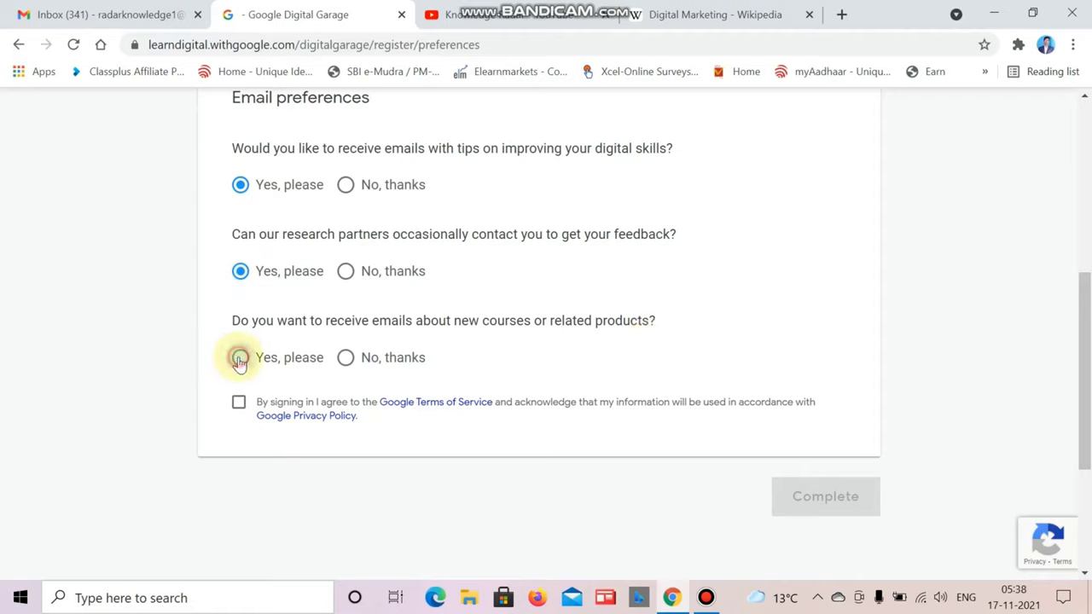
click(239, 404)
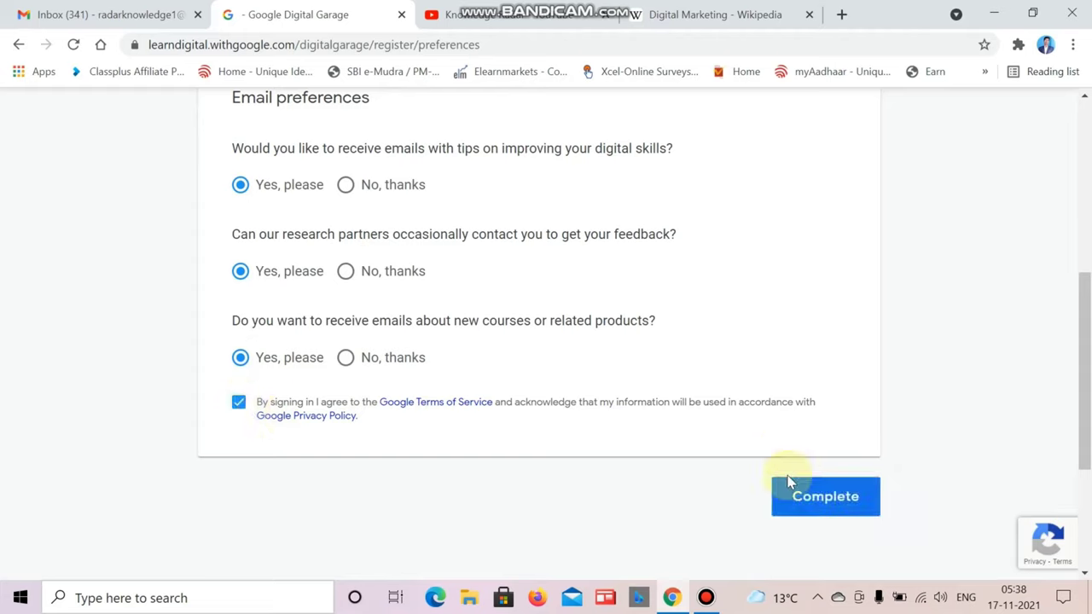
- Complete the account registration and dismiss the "Keep track of your progress" tip
click(811, 506)
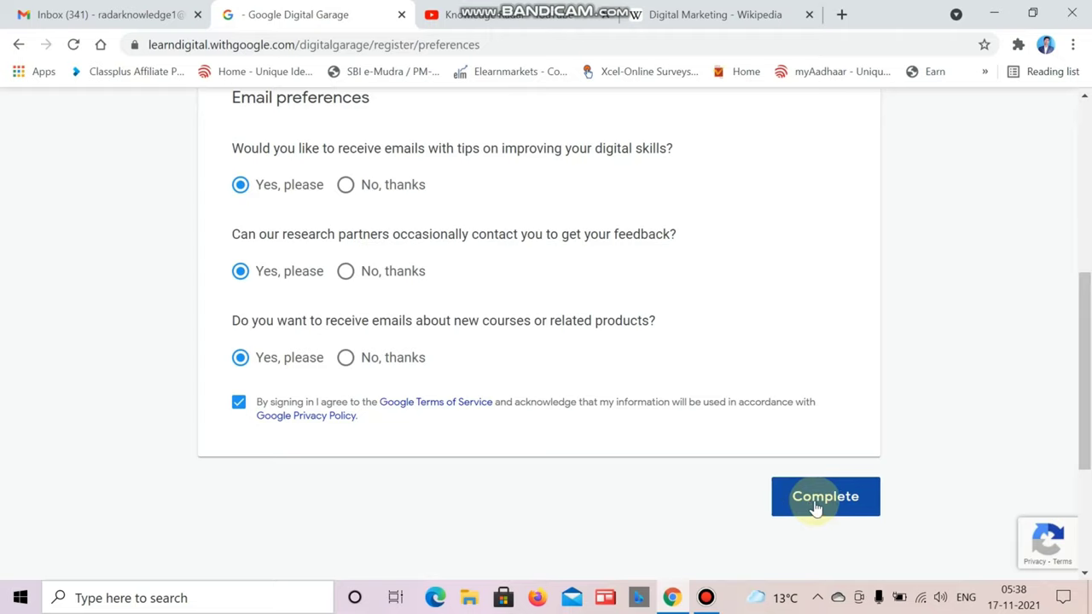
click(814, 507)
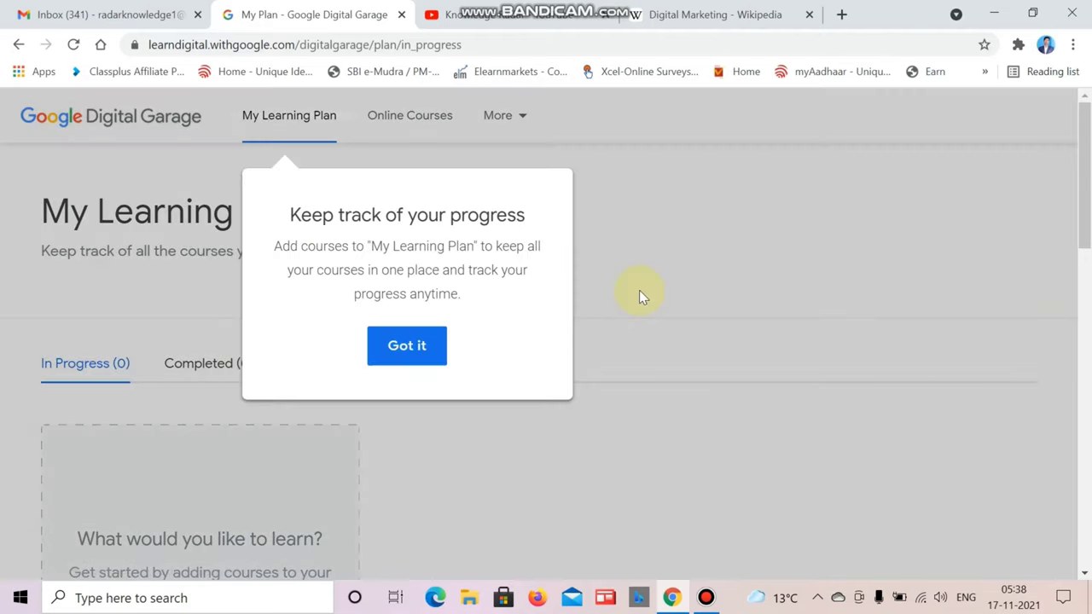
click(418, 343)
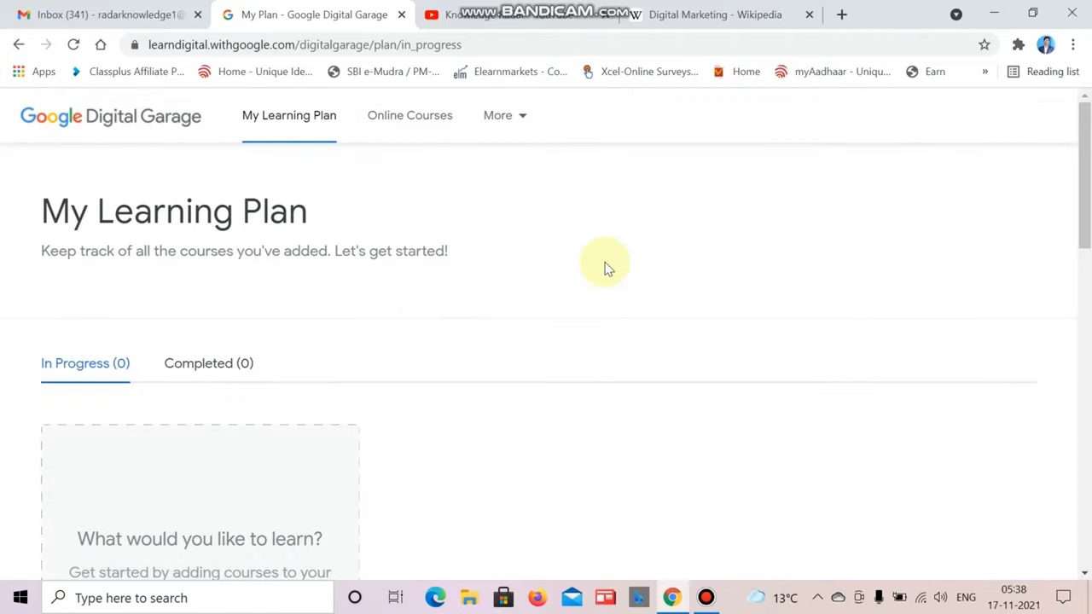
- Look over My Learning Plan, then open the online courses catalogue and dismiss the welcome message
scroll(604, 266, down, 3)
scroll(604, 265, up, 1)
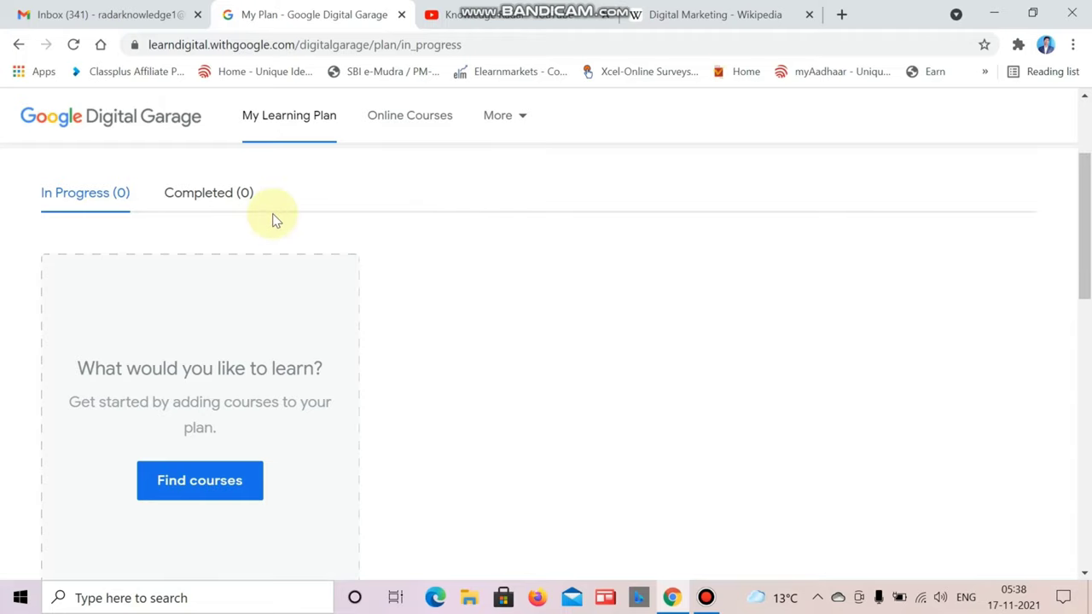
scroll(541, 267, up, 2)
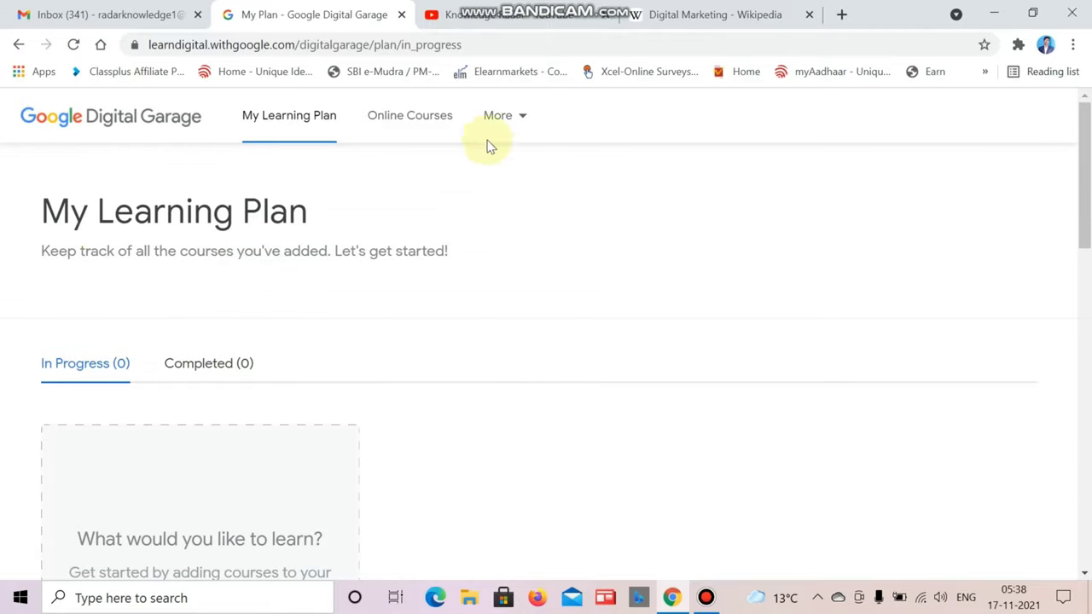
click(421, 128)
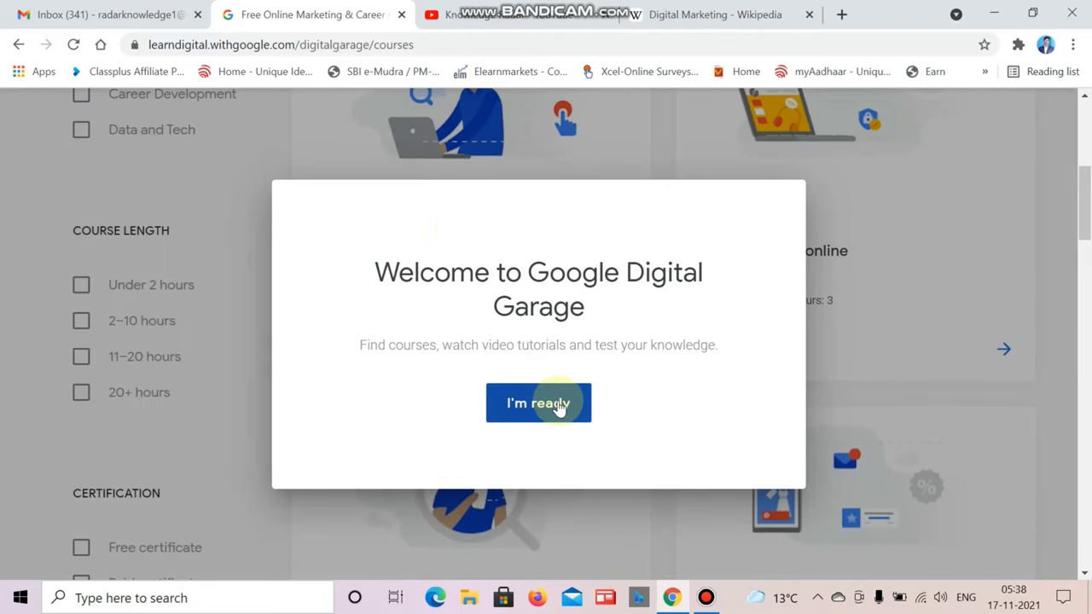
click(544, 407)
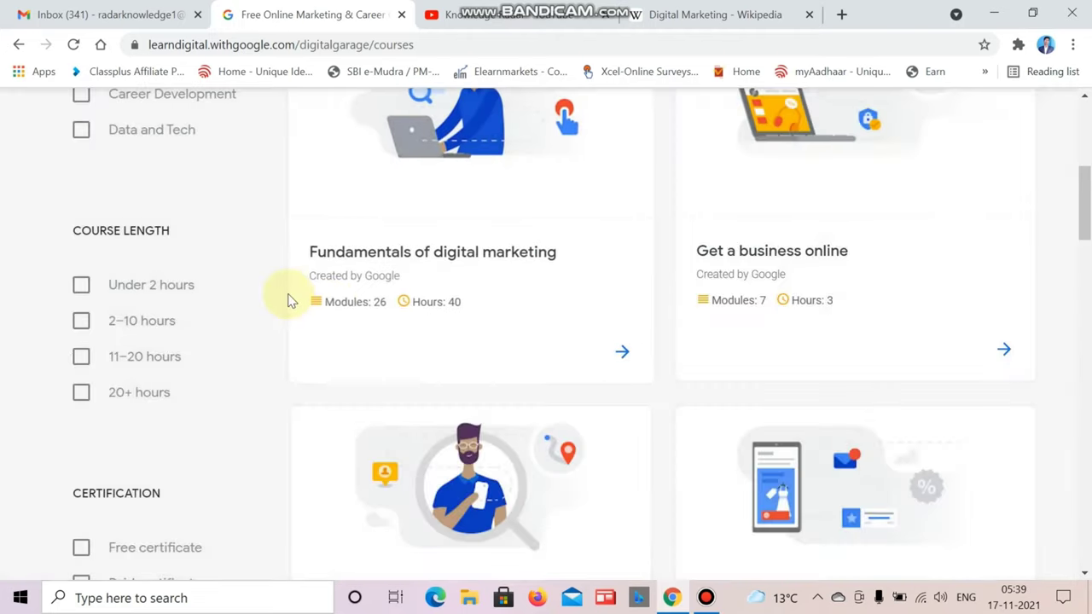
- Find the Fundamentals of digital marketing course in the catalogue and open its page
scroll(287, 295, up, 3)
scroll(287, 295, down, 2)
scroll(288, 299, up, 2)
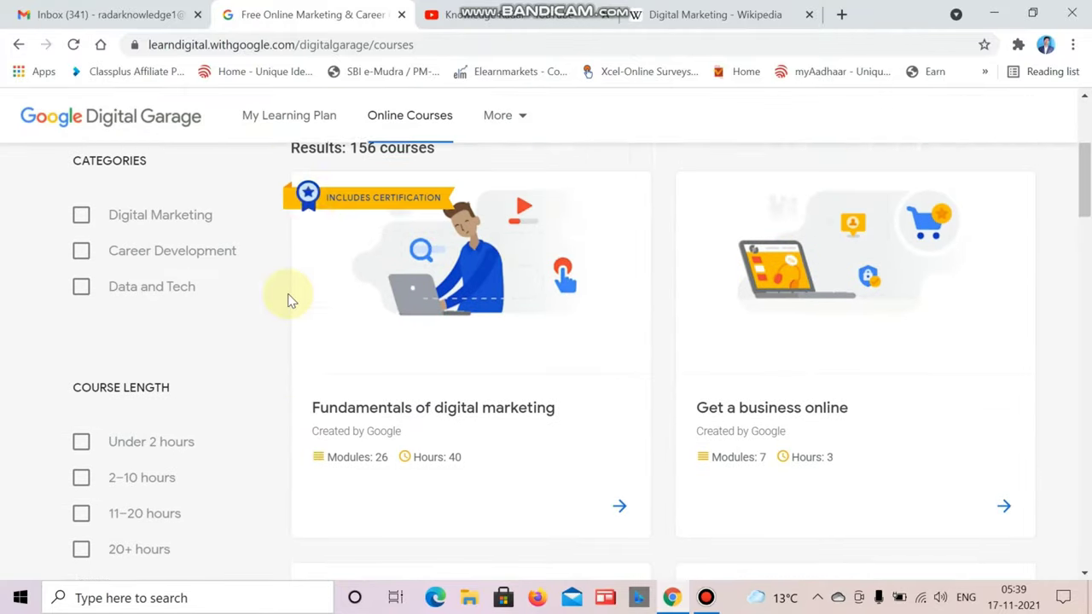
scroll(419, 386, down, 1)
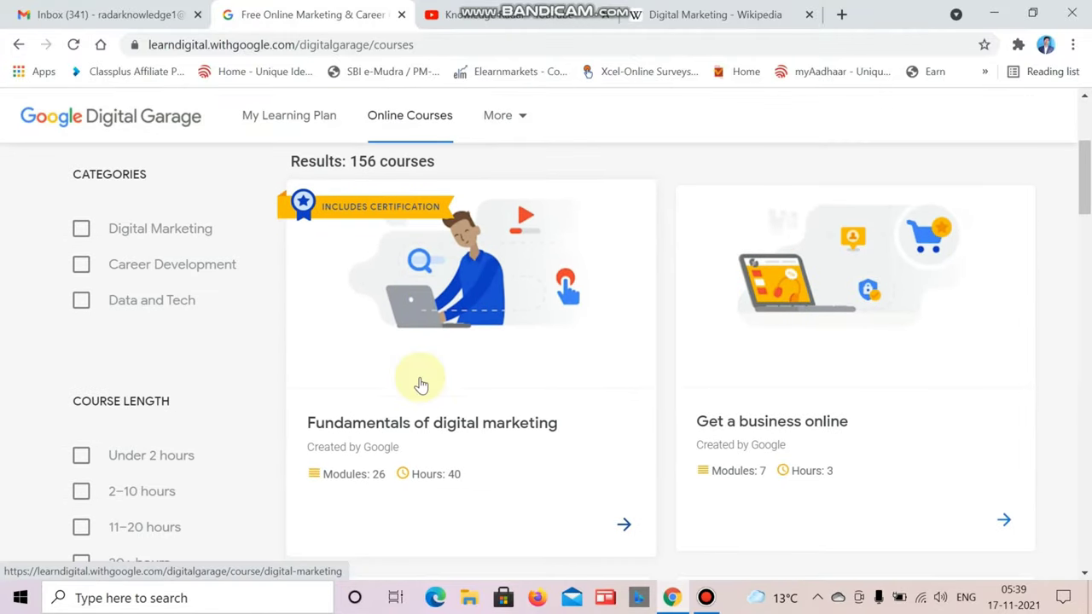
scroll(261, 269, up, 2)
scroll(261, 270, down, 2)
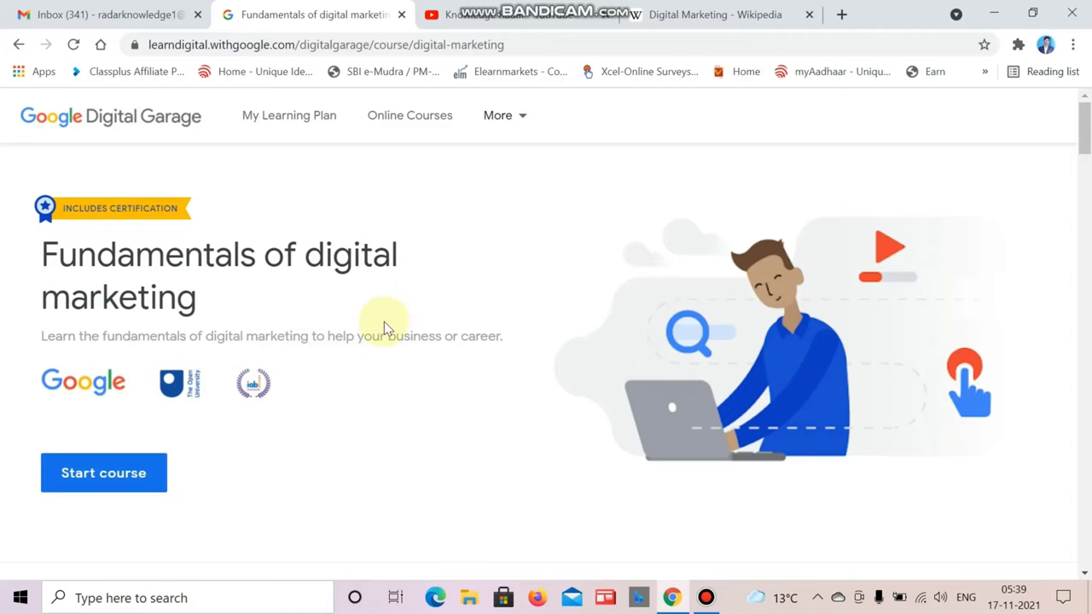
- Review the course details and features, and start the Fundamentals of digital marketing course
scroll(398, 331, down, 5)
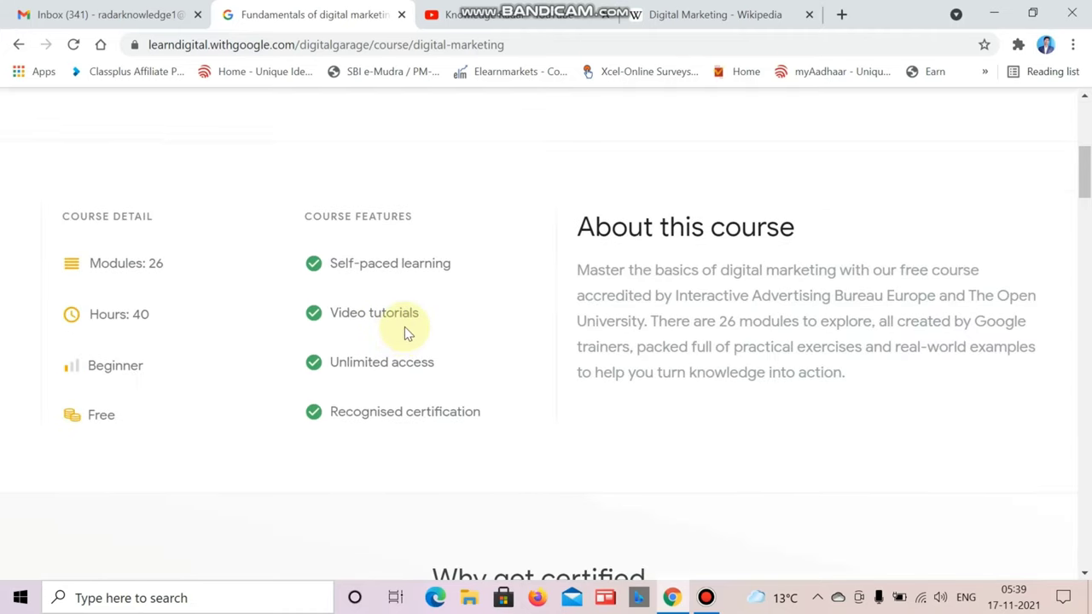
scroll(404, 327, up, 5)
click(90, 483)
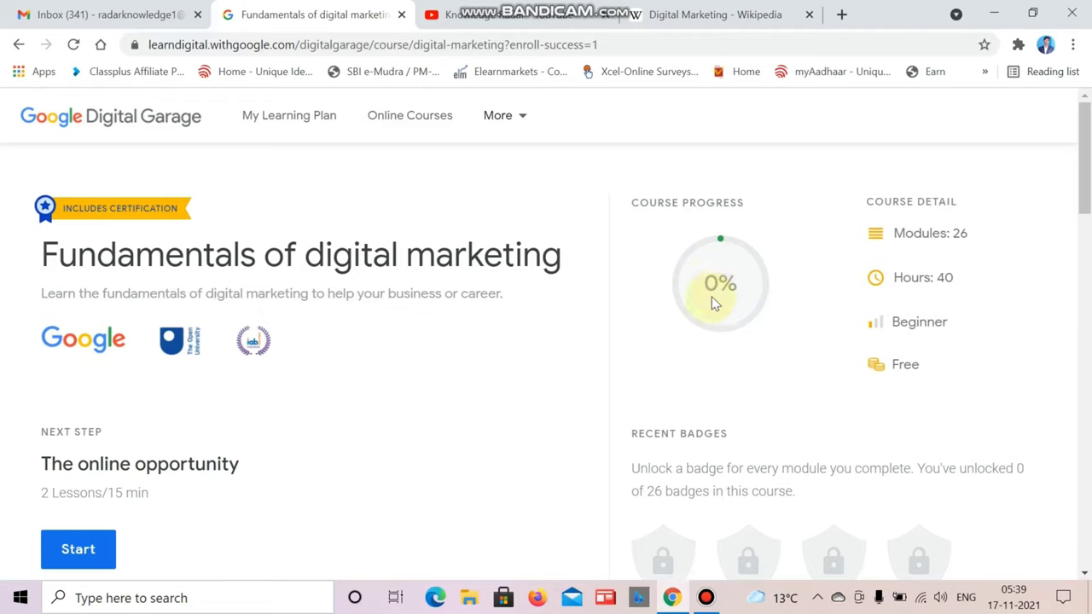
- Review the course progress and badges sections, and start the module The online opportunity
scroll(723, 292, down, 2)
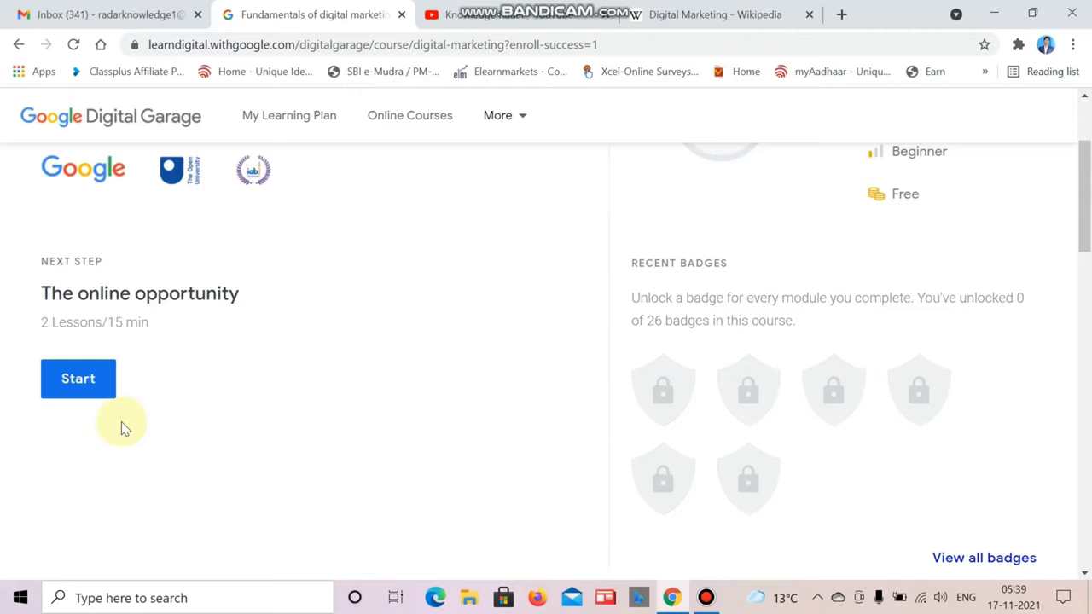
scroll(250, 421, up, 2)
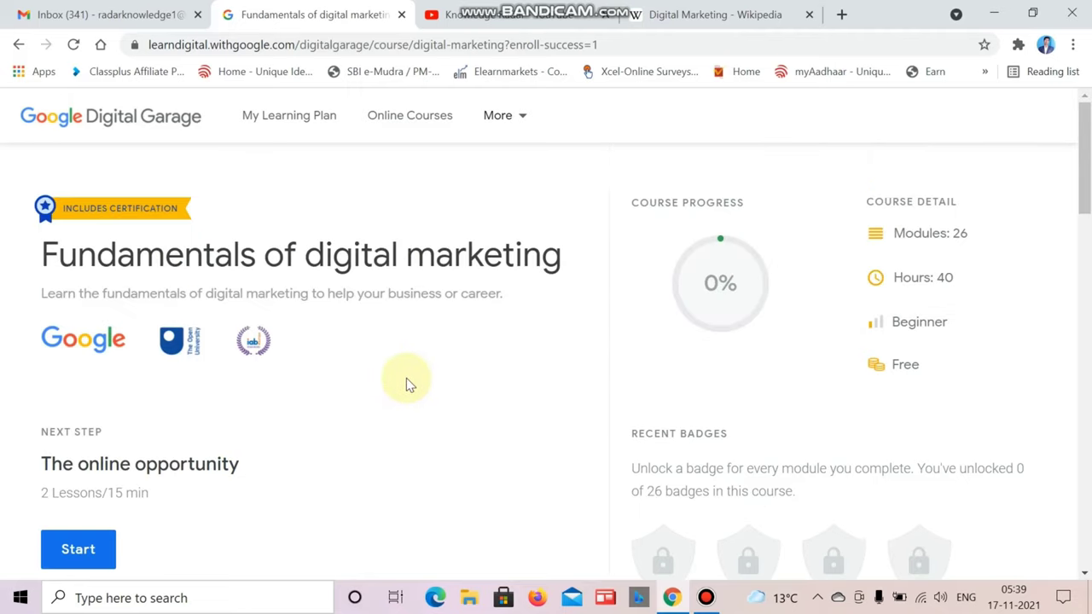
scroll(406, 378, down, 2)
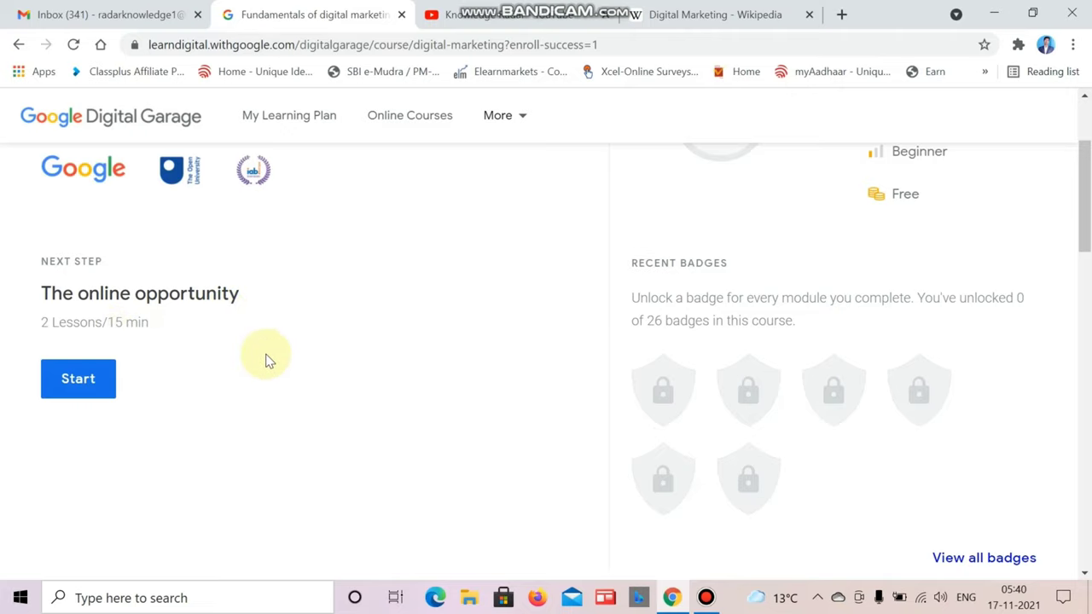
scroll(265, 361, up, 2)
scroll(265, 361, down, 4)
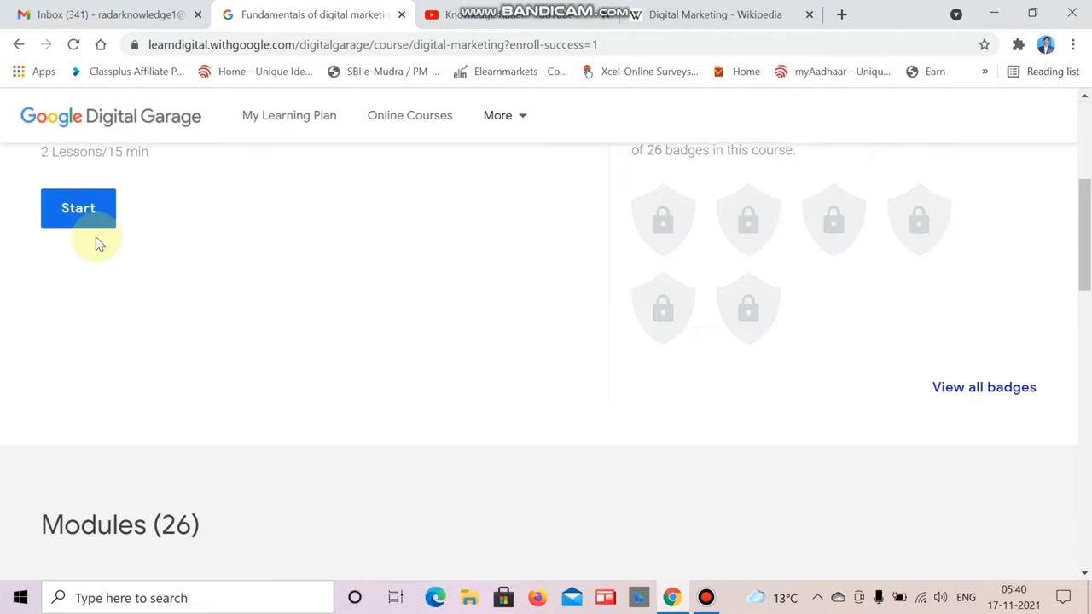
click(77, 213)
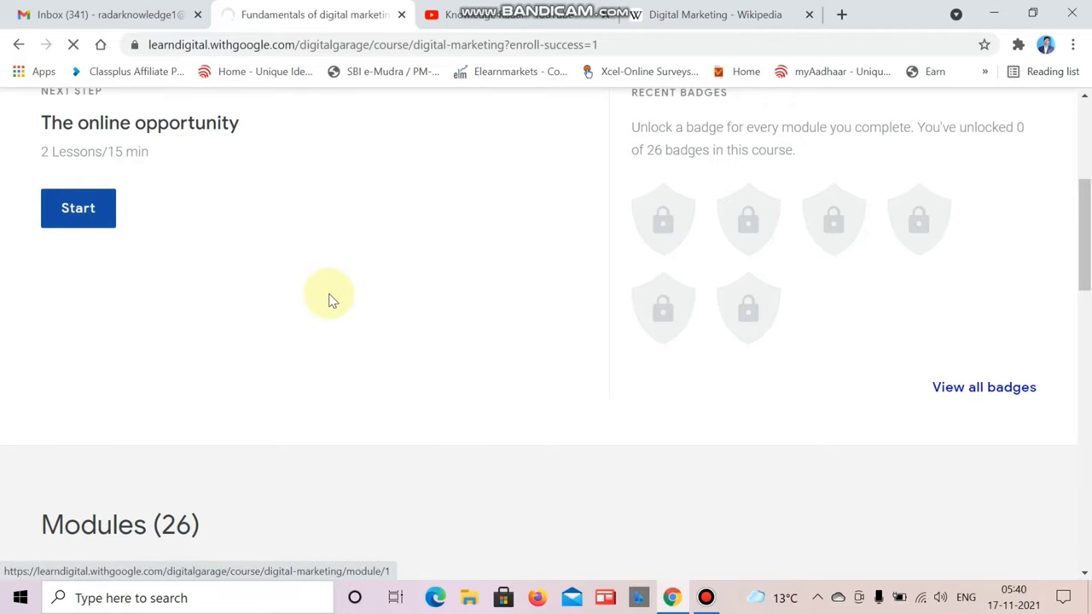
- Expand the Intro to the Digital Garage lesson, start learning, and look over the lesson's video page
scroll(333, 300, up, 2)
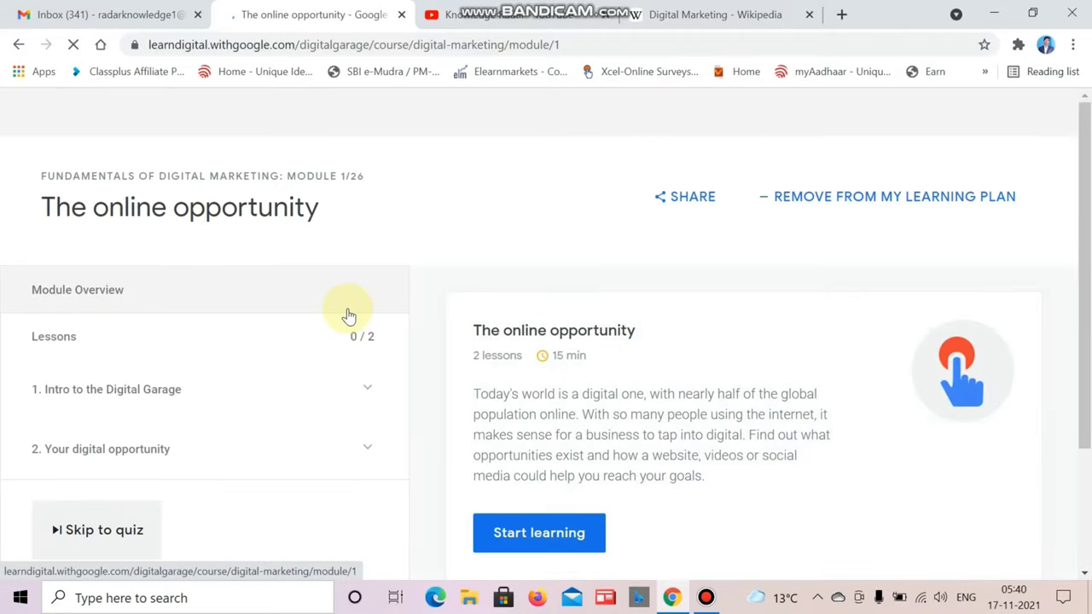
scroll(450, 348, down, 2)
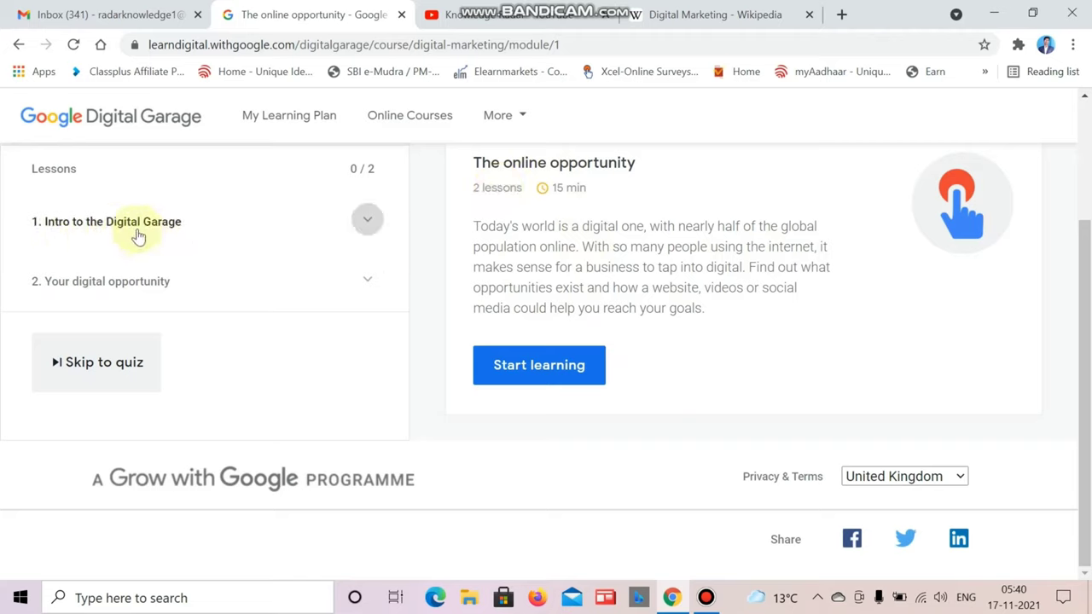
click(166, 230)
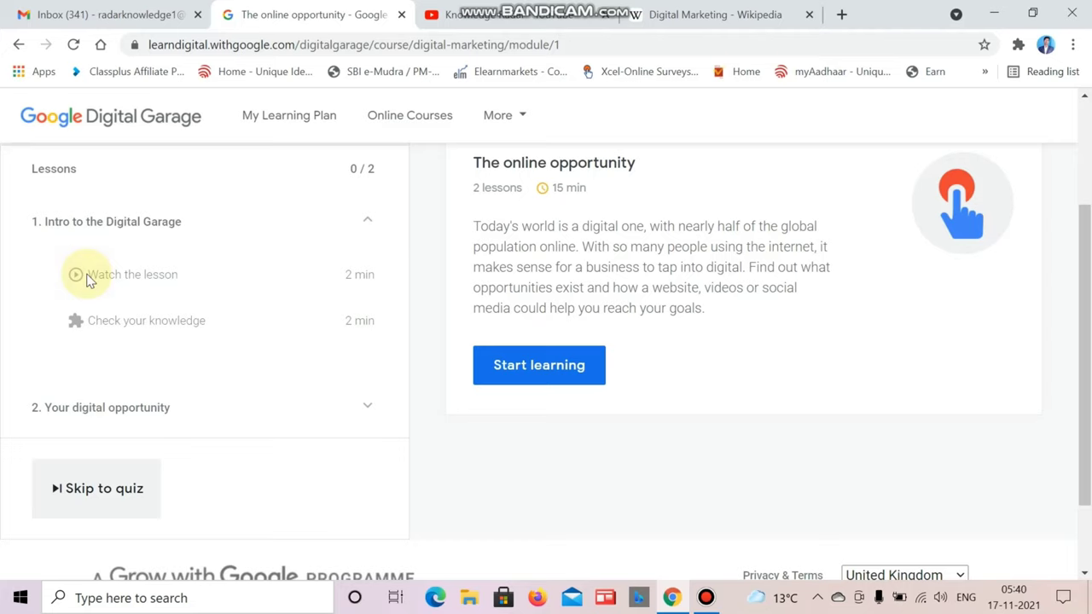
click(566, 373)
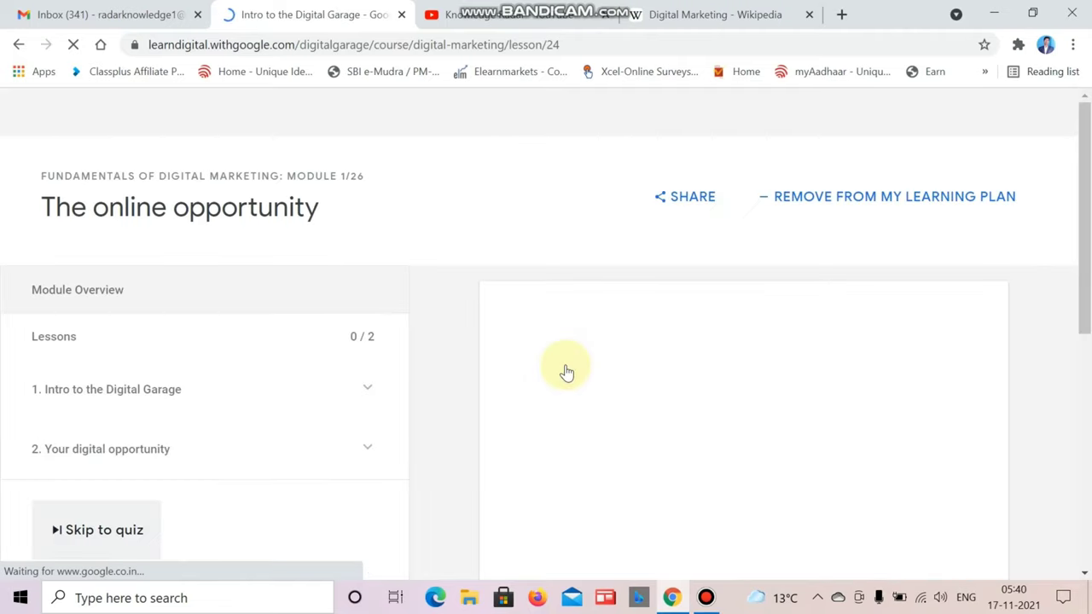
scroll(358, 358, down, 1)
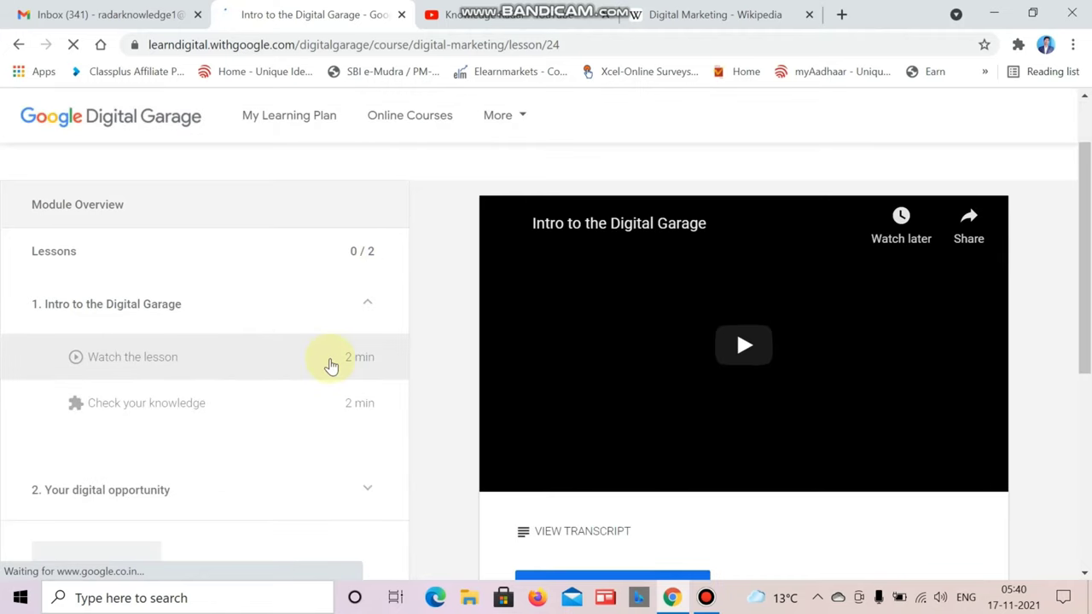
scroll(341, 365, down, 2)
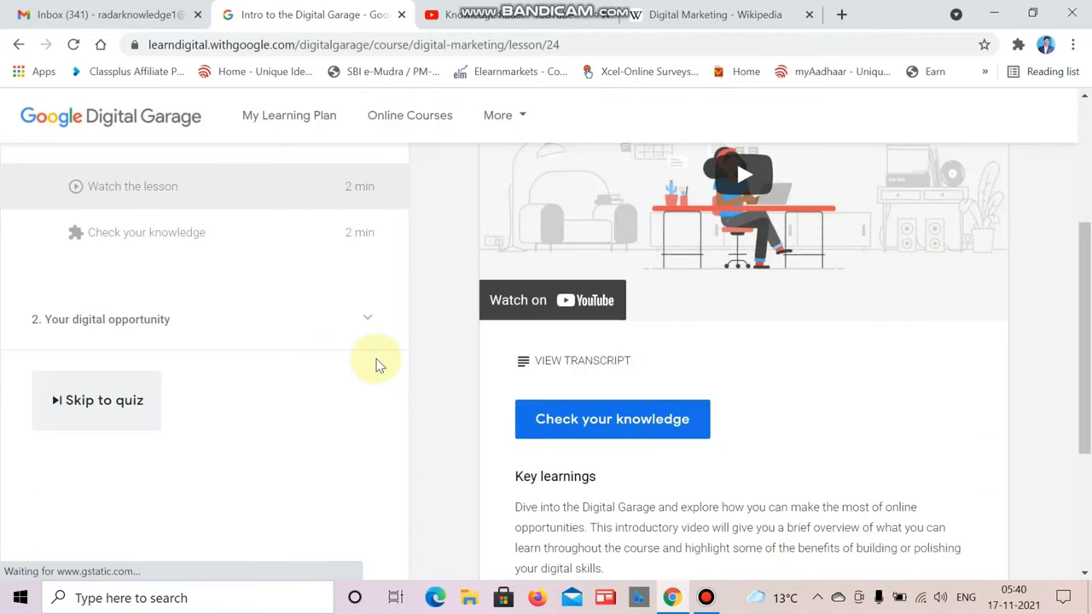
scroll(379, 365, up, 2)
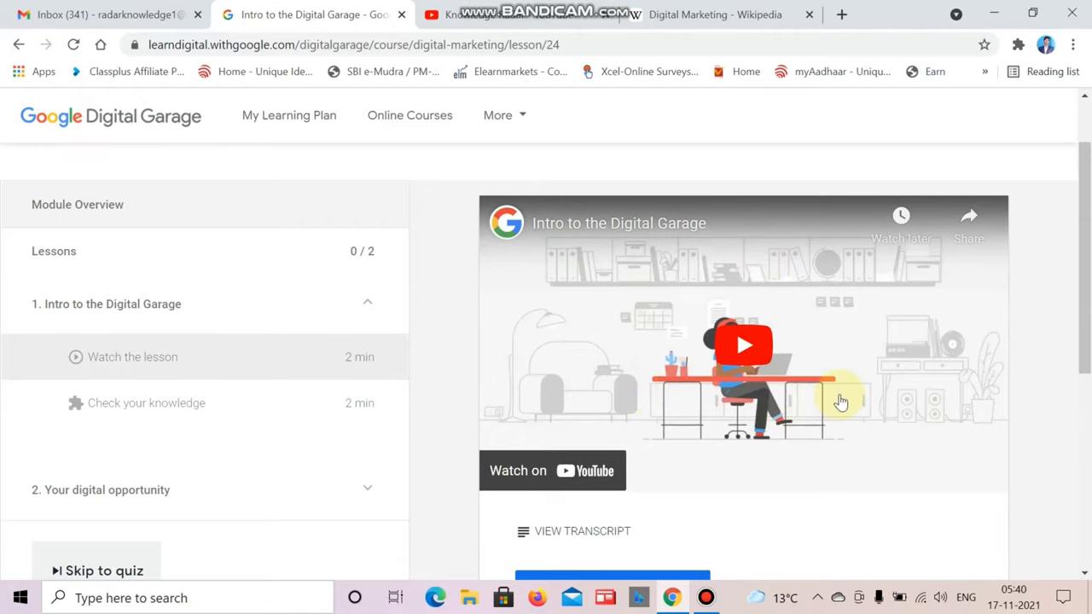
- Play the Intro to the Digital Garage lesson video and watch its opening part
scroll(451, 342, down, 2)
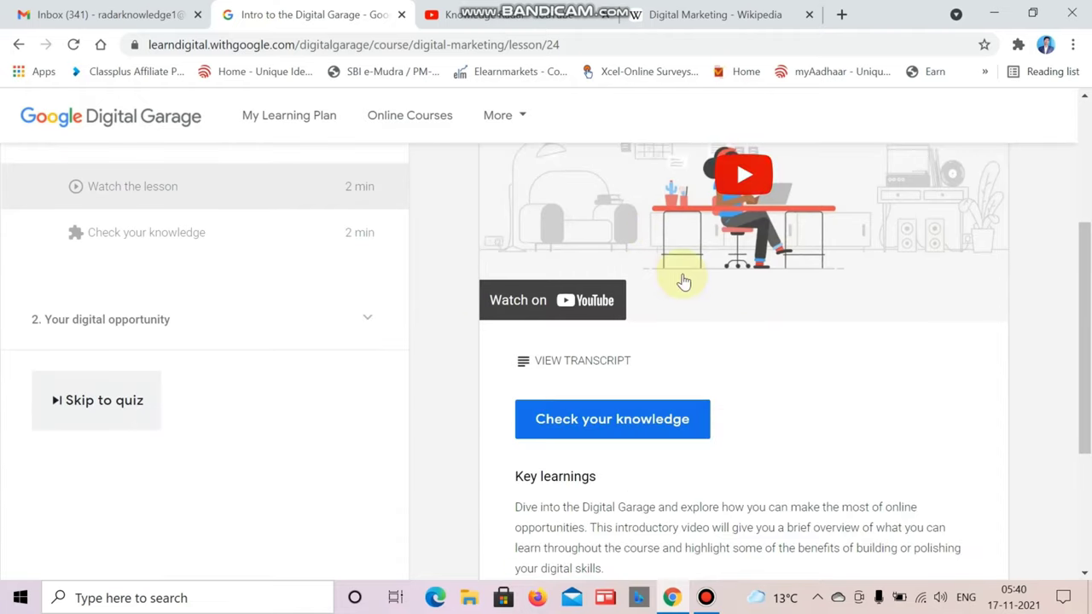
click(590, 248)
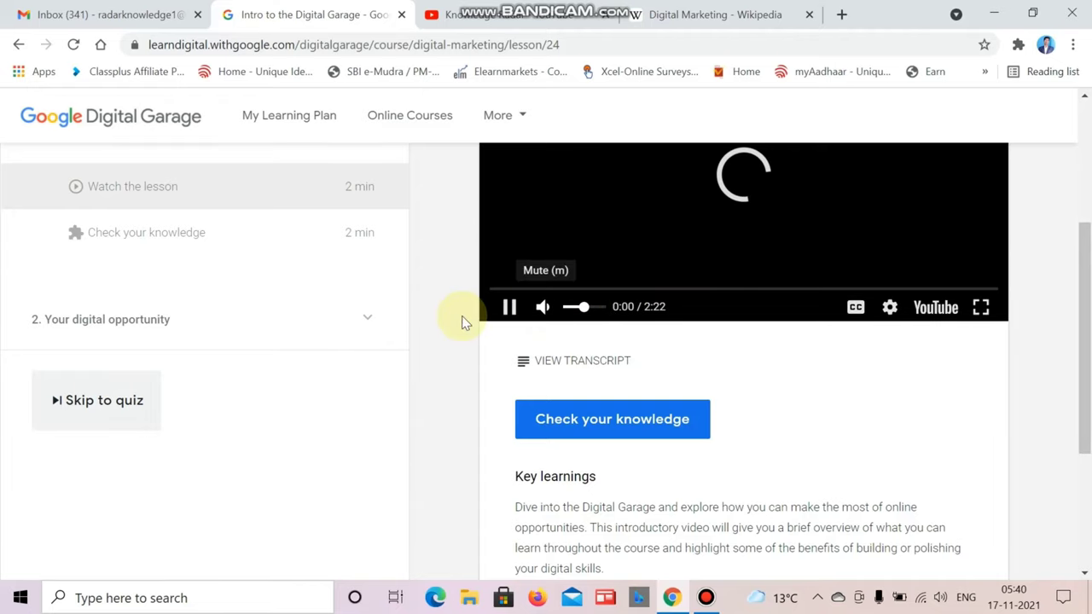
scroll(467, 342, up, 2)
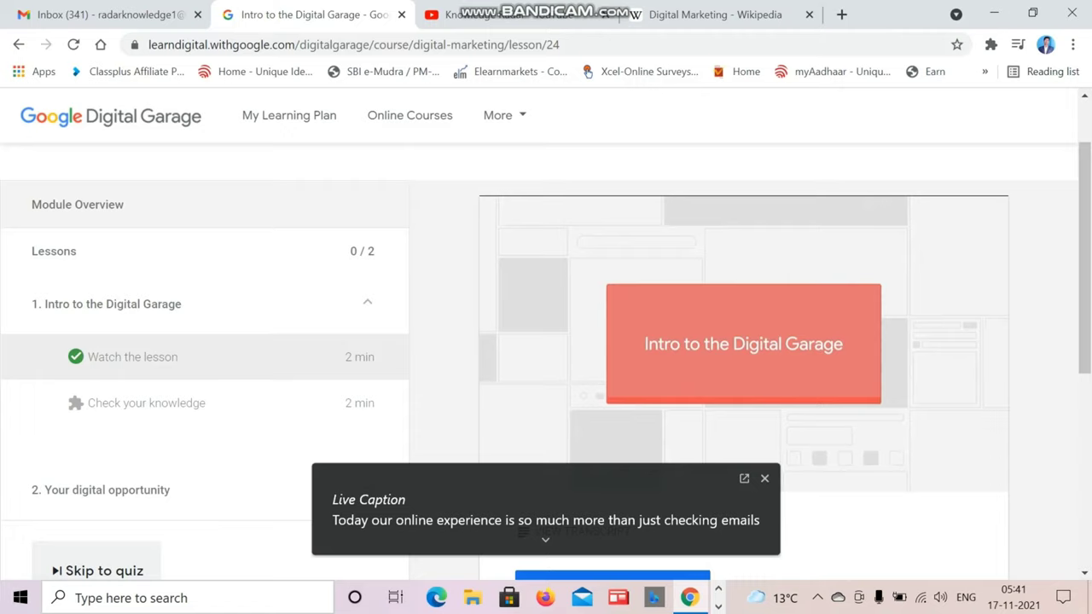
mouse_move(756, 409)
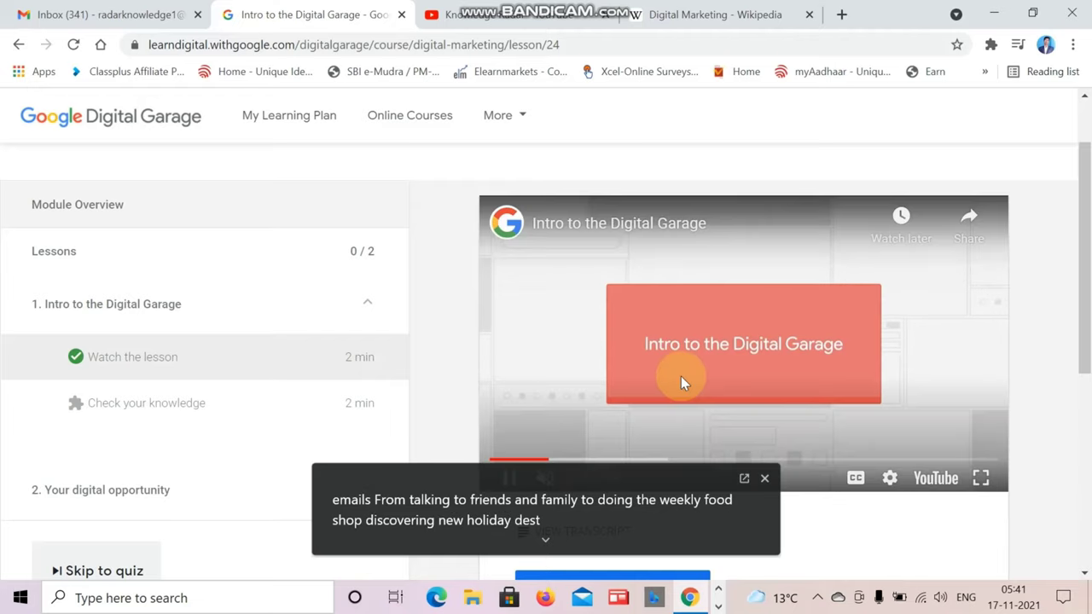
mouse_move(863, 372)
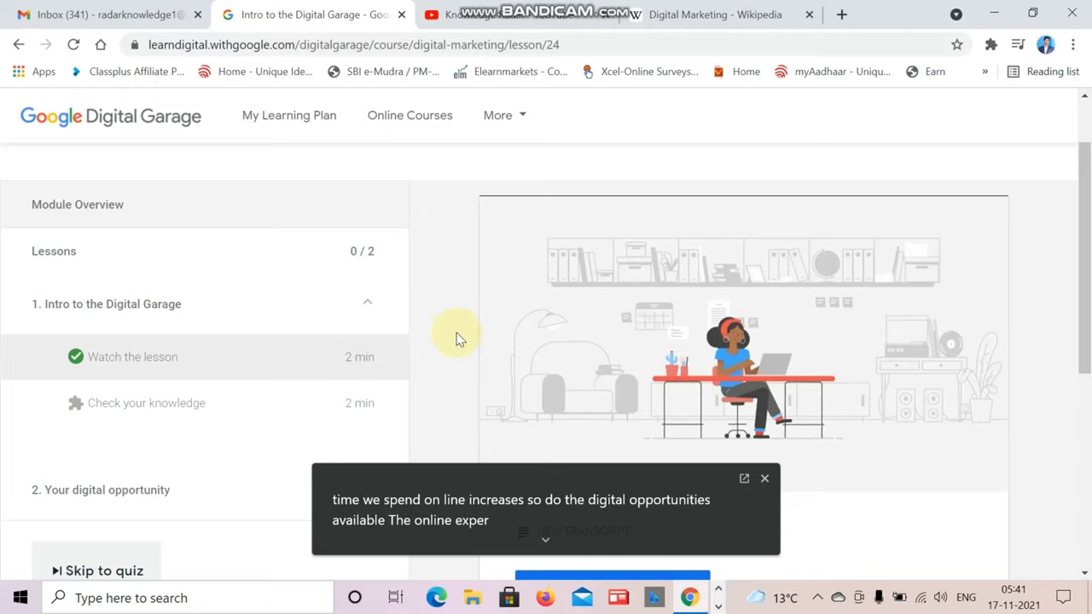
- Show the lesson's transcript and read it through to the Key learnings section
scroll(455, 338, down, 3)
scroll(455, 338, down, 2)
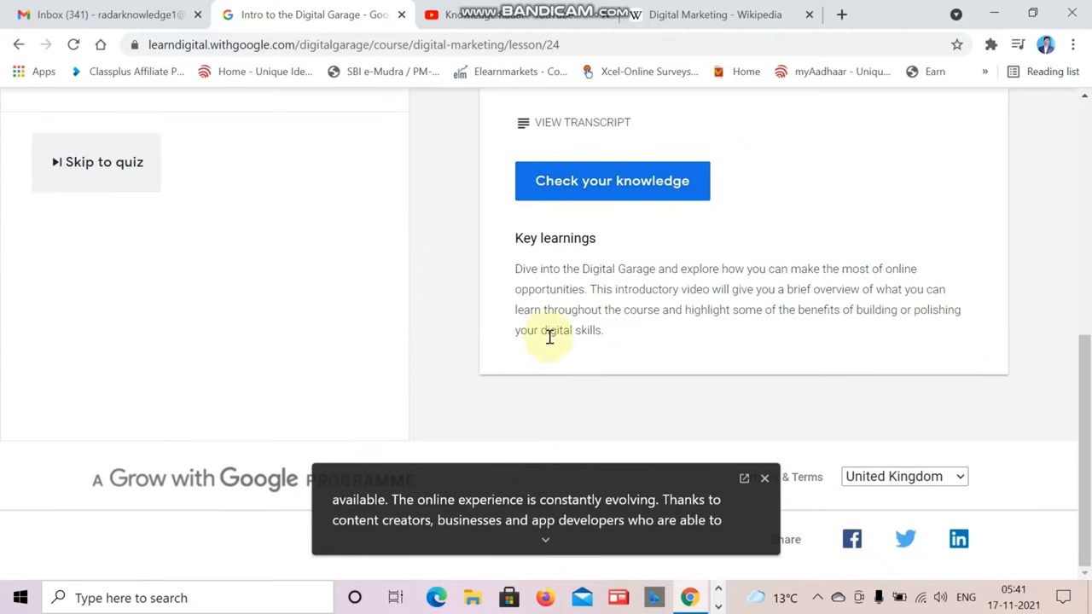
scroll(488, 330, up, 1)
scroll(486, 328, up, 5)
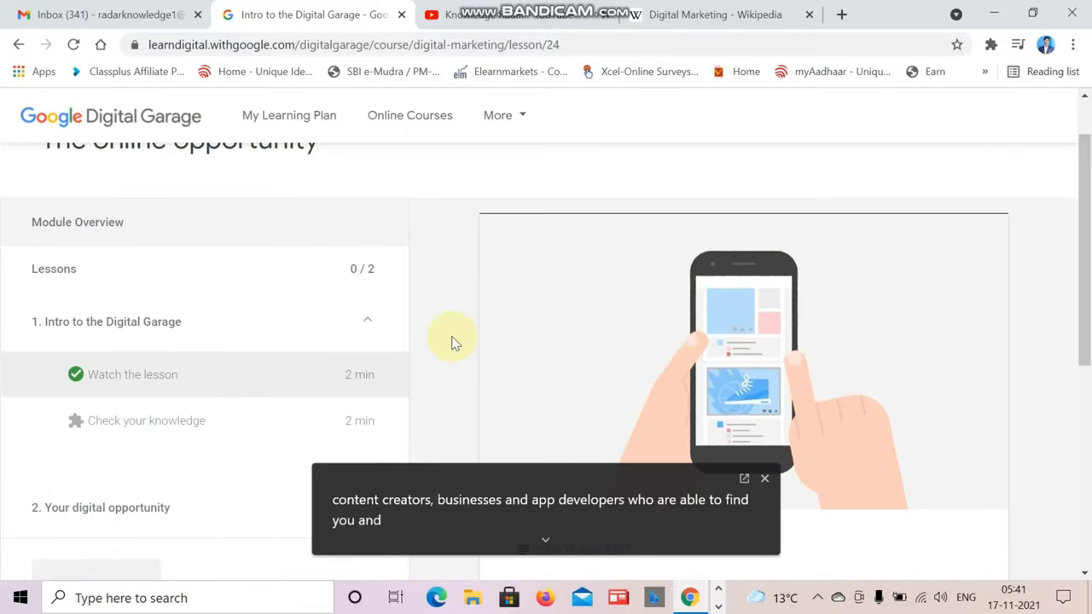
scroll(451, 341, down, 2)
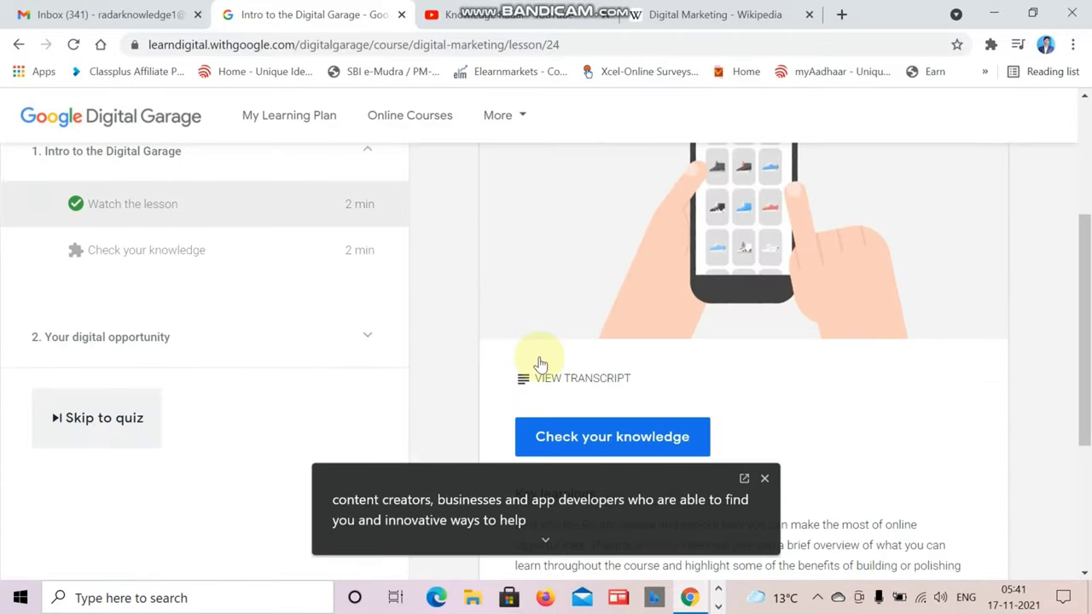
scroll(455, 336, down, 1)
click(604, 290)
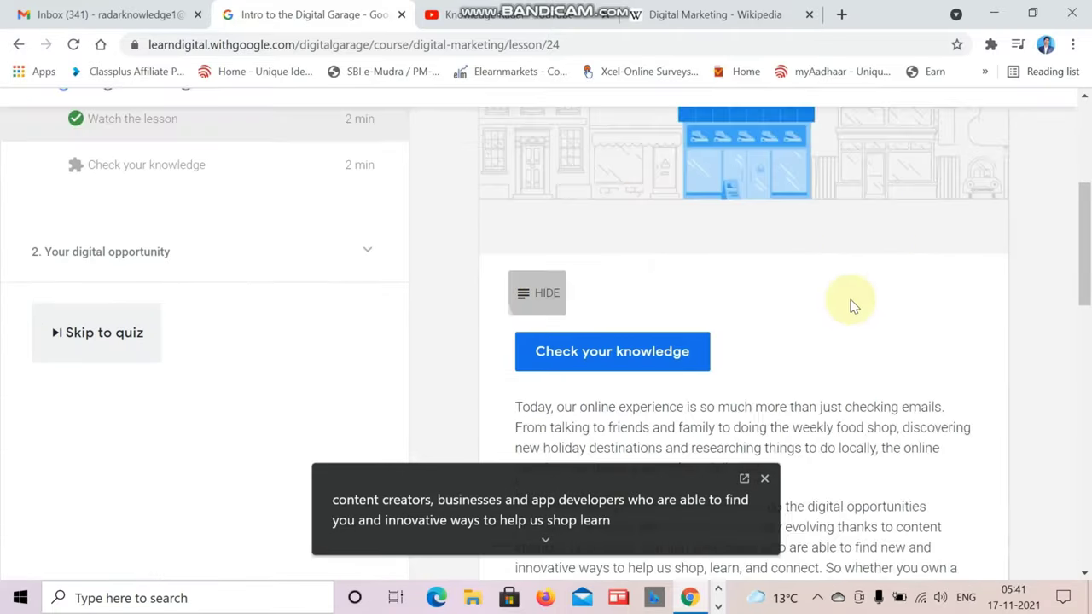
scroll(848, 300, down, 2)
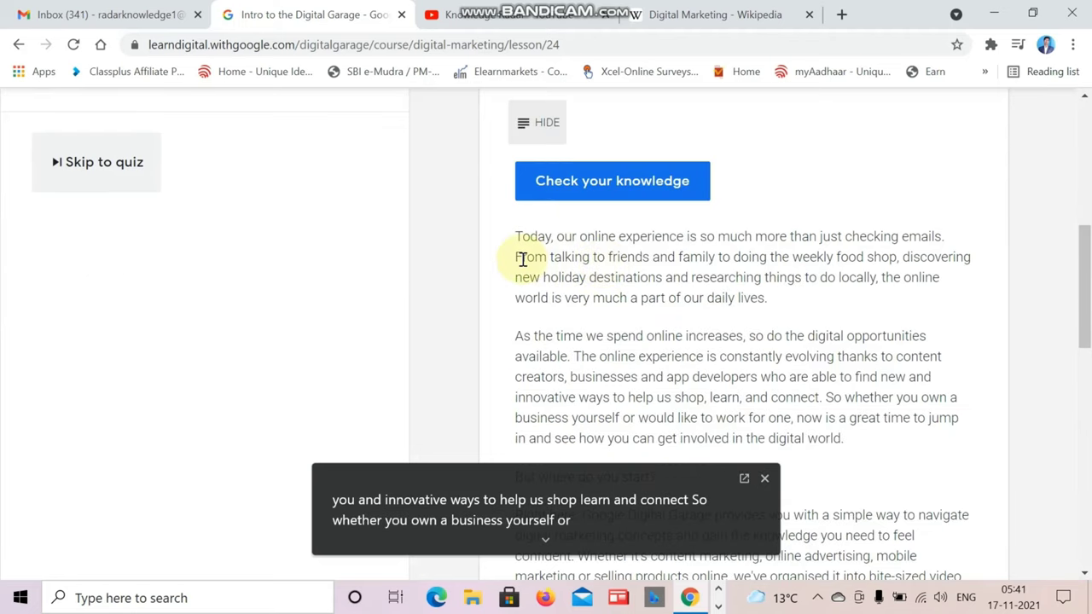
scroll(767, 297, down, 2)
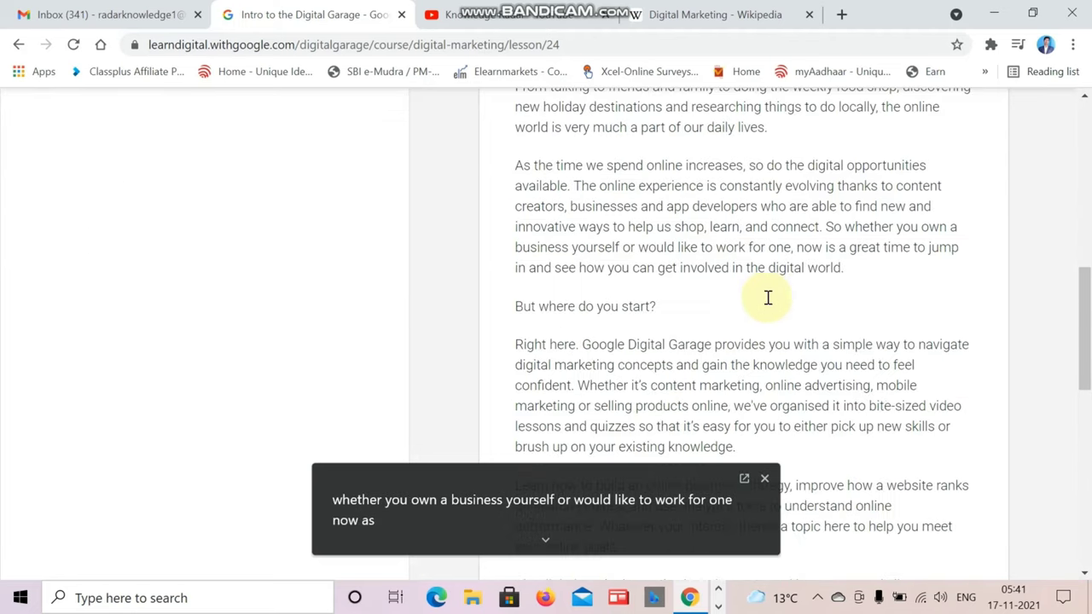
scroll(815, 313, down, 6)
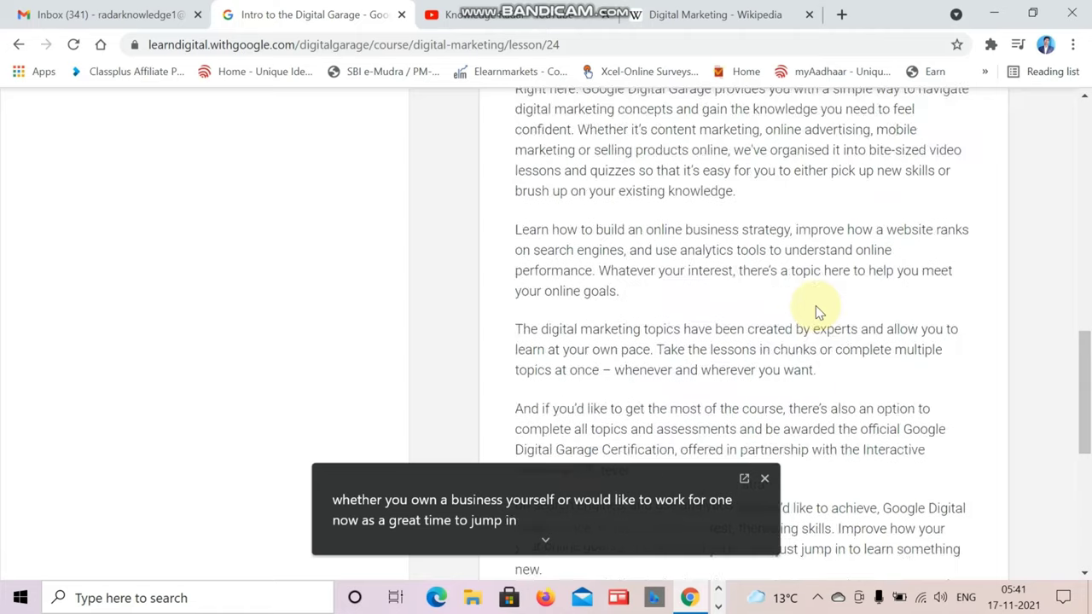
scroll(812, 281, down, 2)
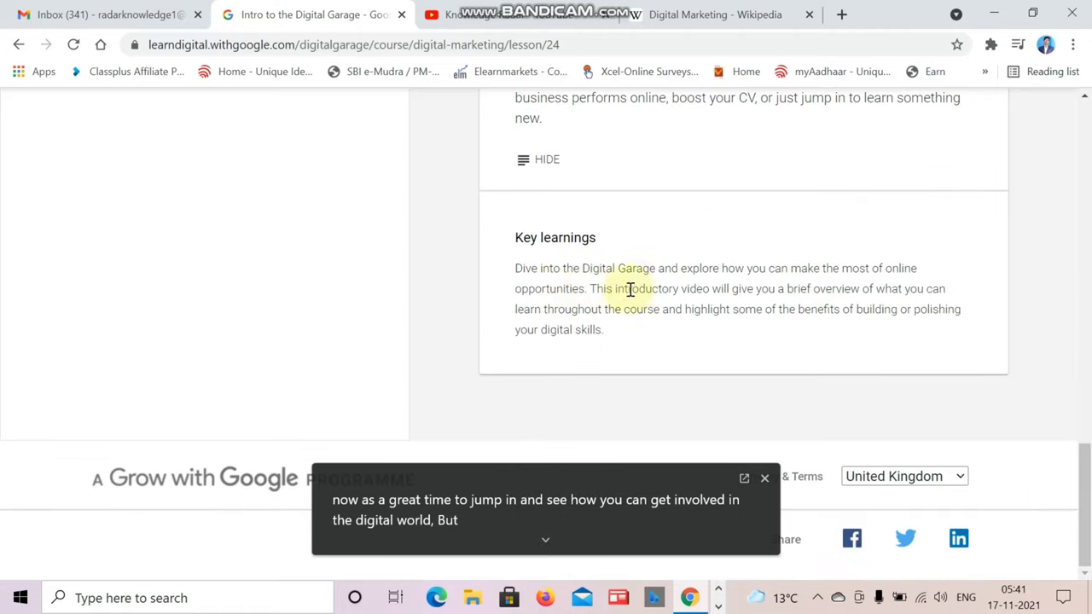
scroll(442, 328, up, 5)
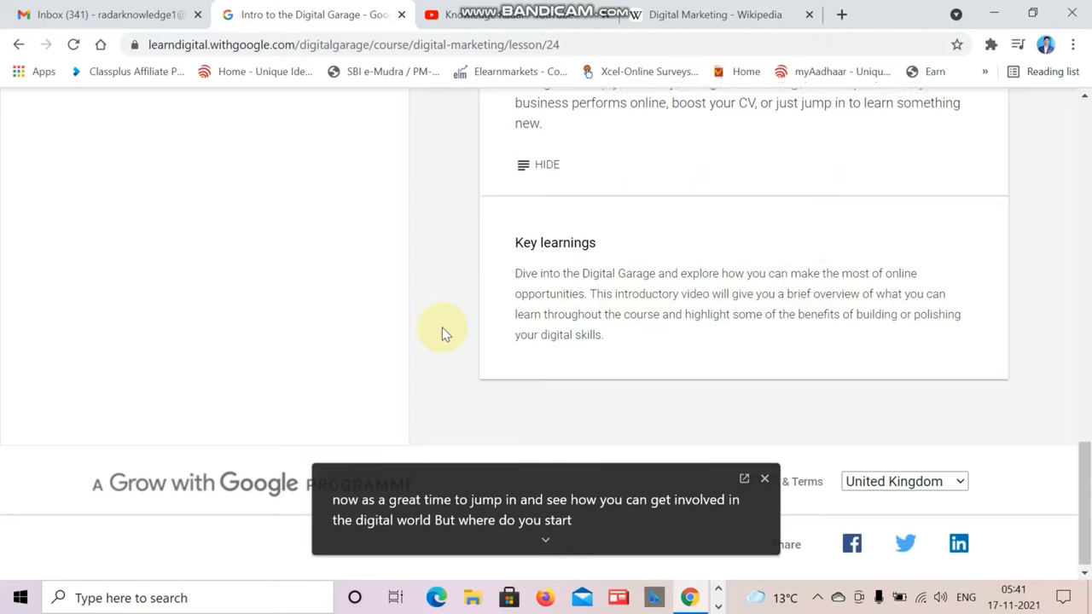
scroll(442, 328, up, 8)
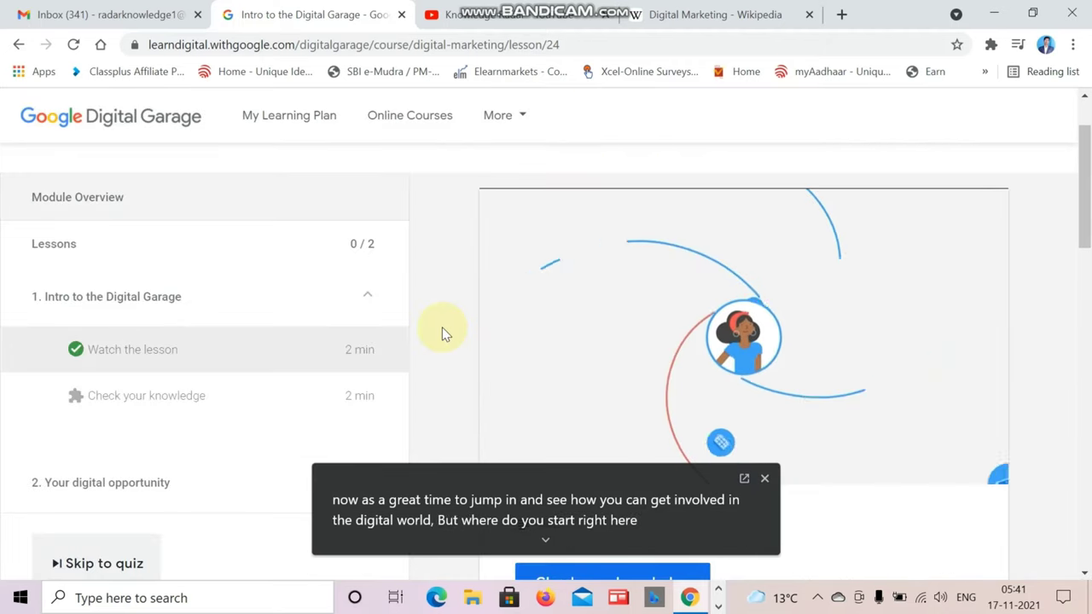
- Open the Check your knowledge activity of the Intro to the Digital Garage lesson
scroll(246, 275, down, 2)
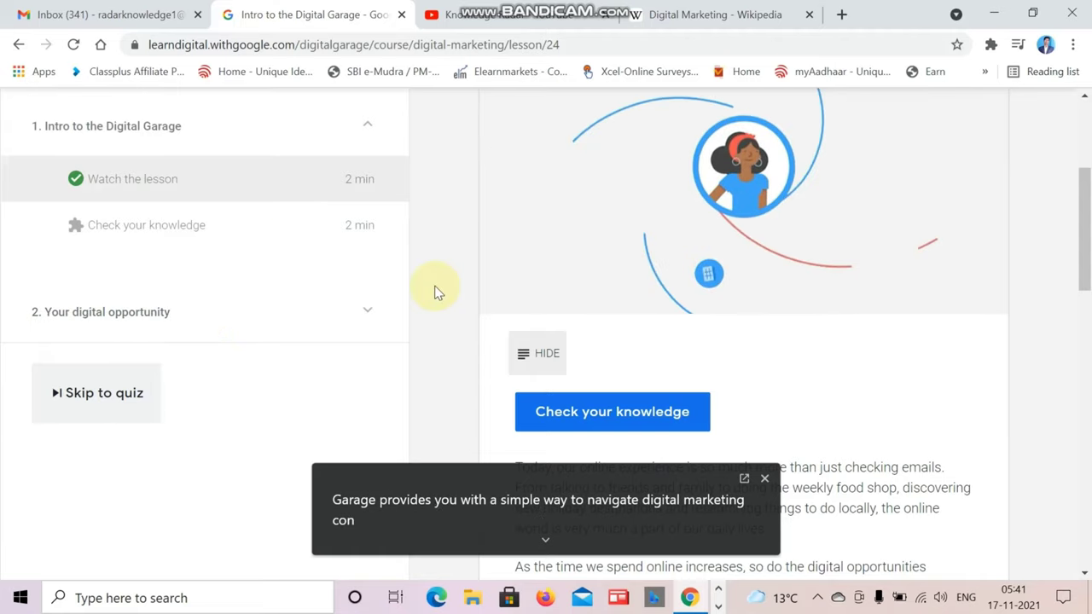
scroll(433, 287, up, 3)
scroll(433, 287, down, 4)
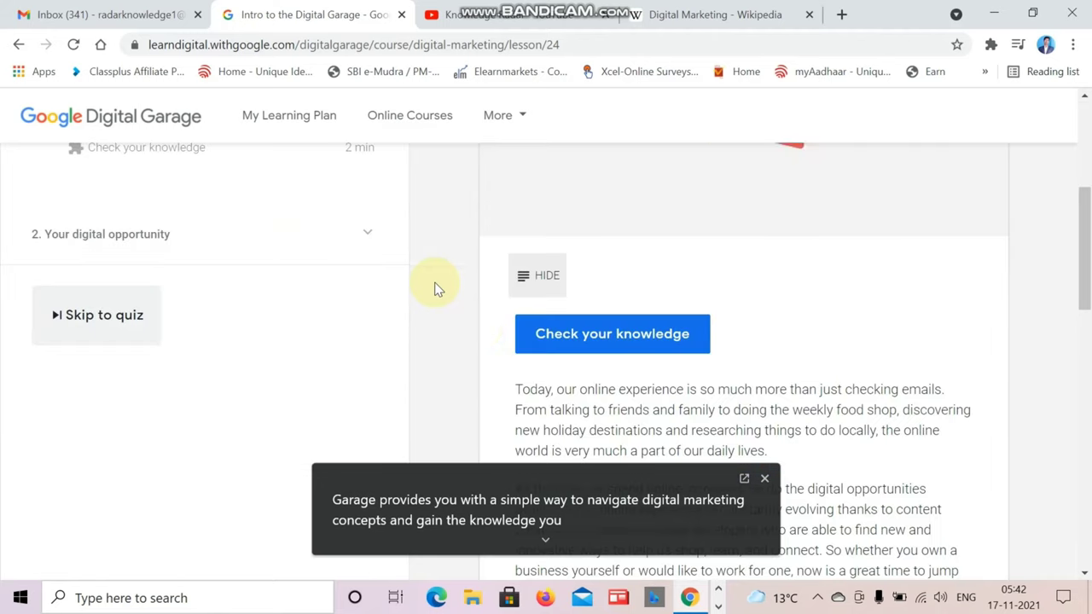
click(600, 332)
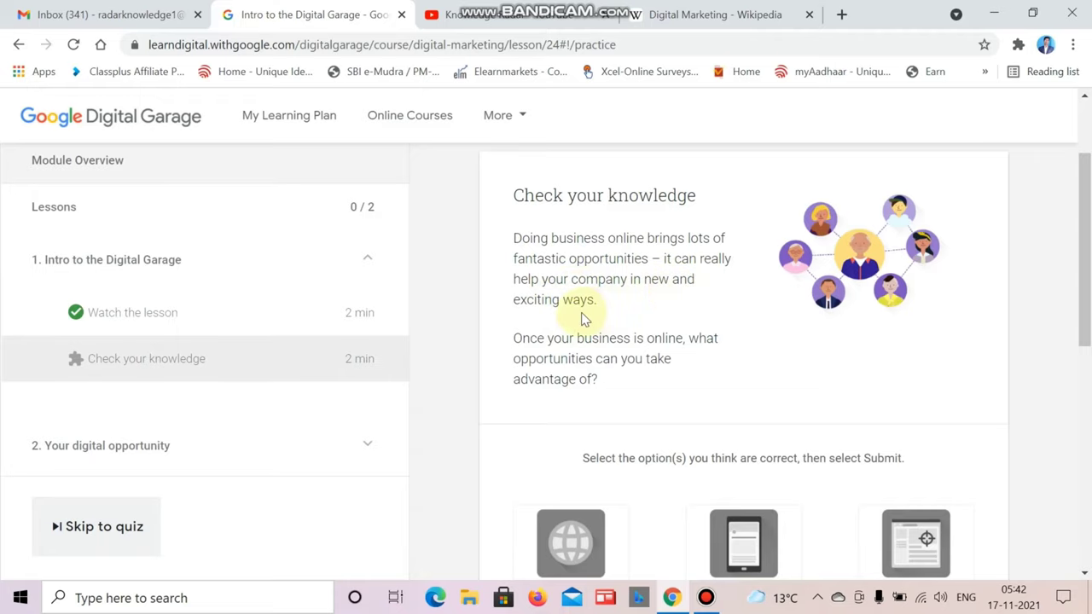
- Examine the Check your knowledge question about online business opportunities, its answer options and the submit area
scroll(450, 337, down, 2)
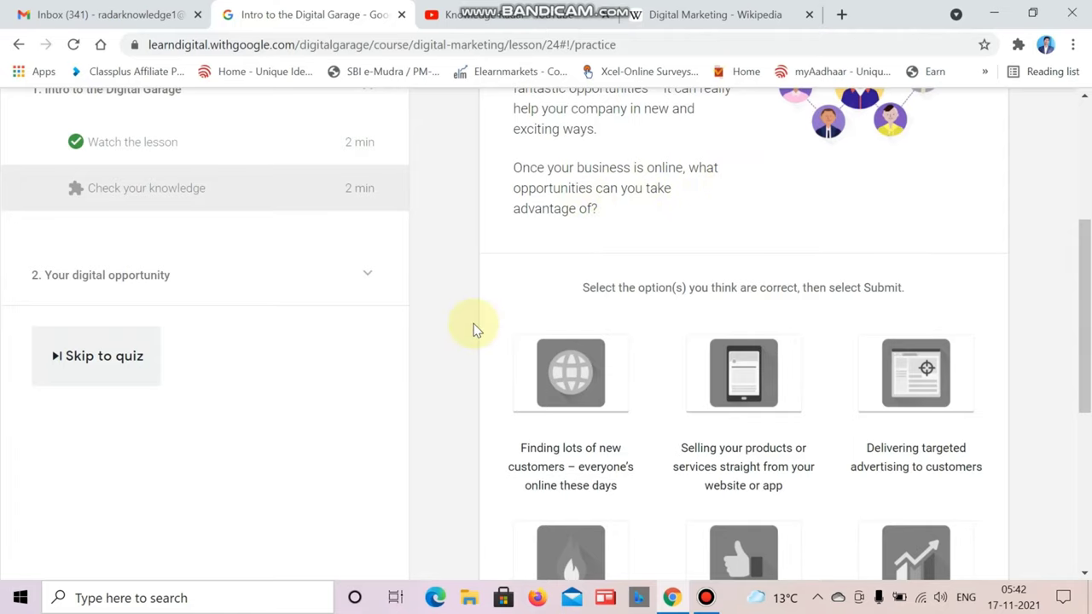
scroll(476, 330, down, 1)
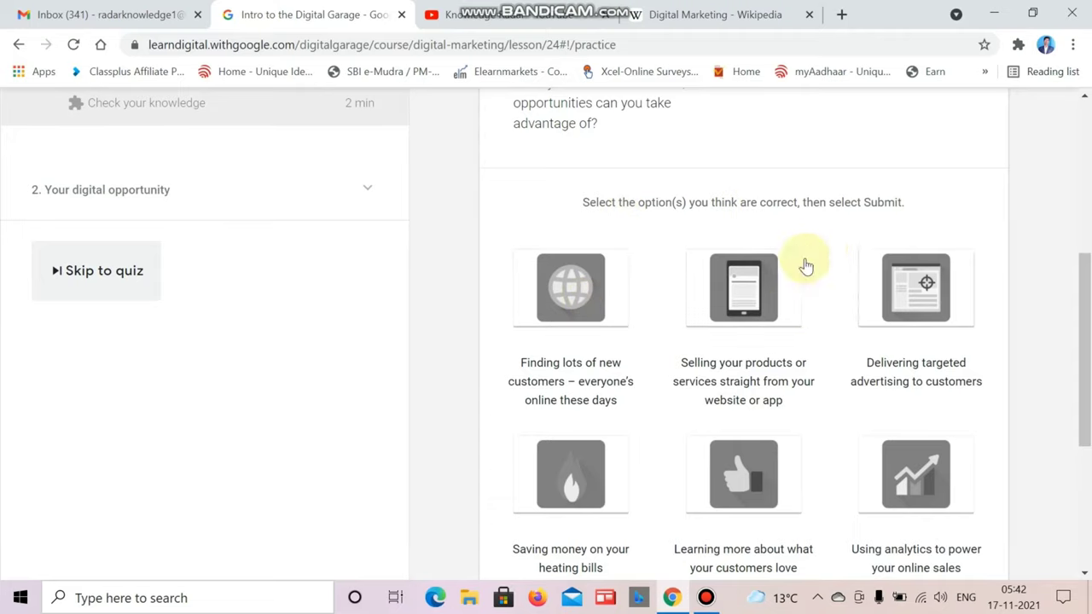
scroll(514, 316, down, 1)
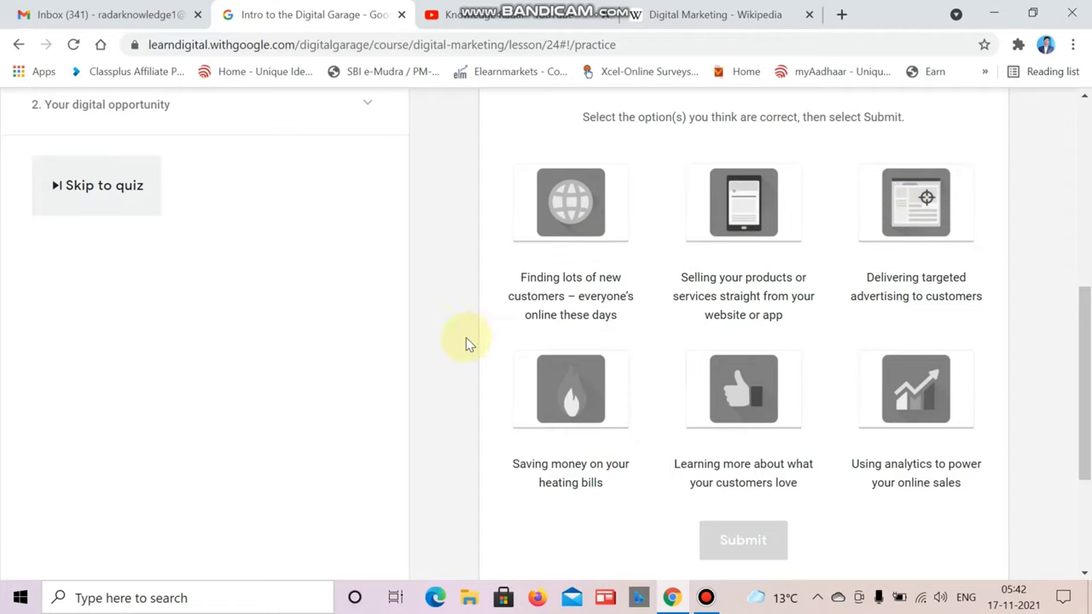
scroll(451, 346, up, 3)
scroll(452, 345, up, 3)
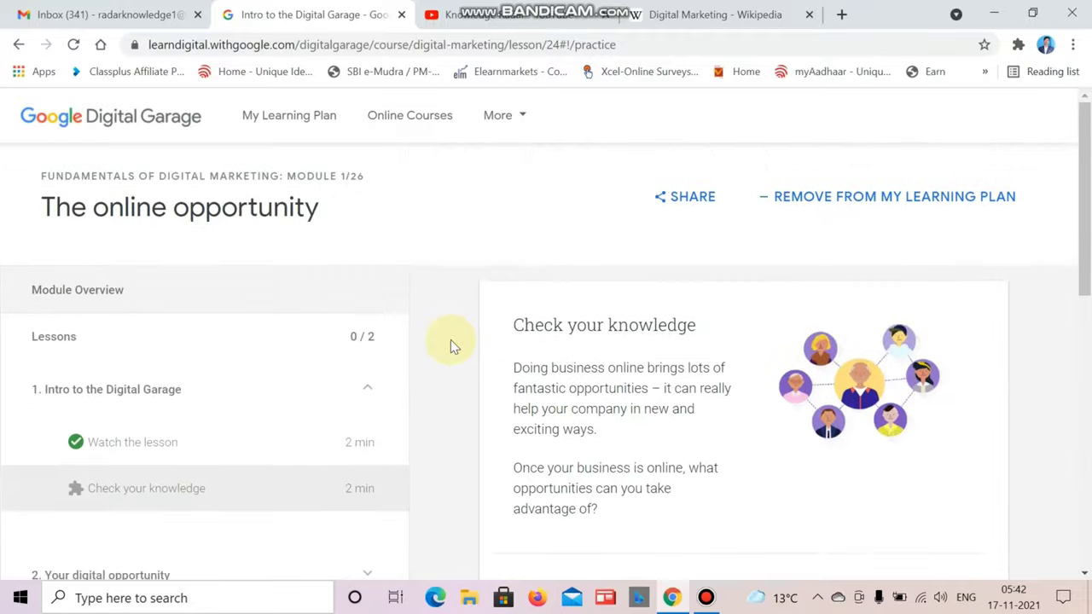
scroll(452, 346, down, 7)
scroll(452, 345, up, 2)
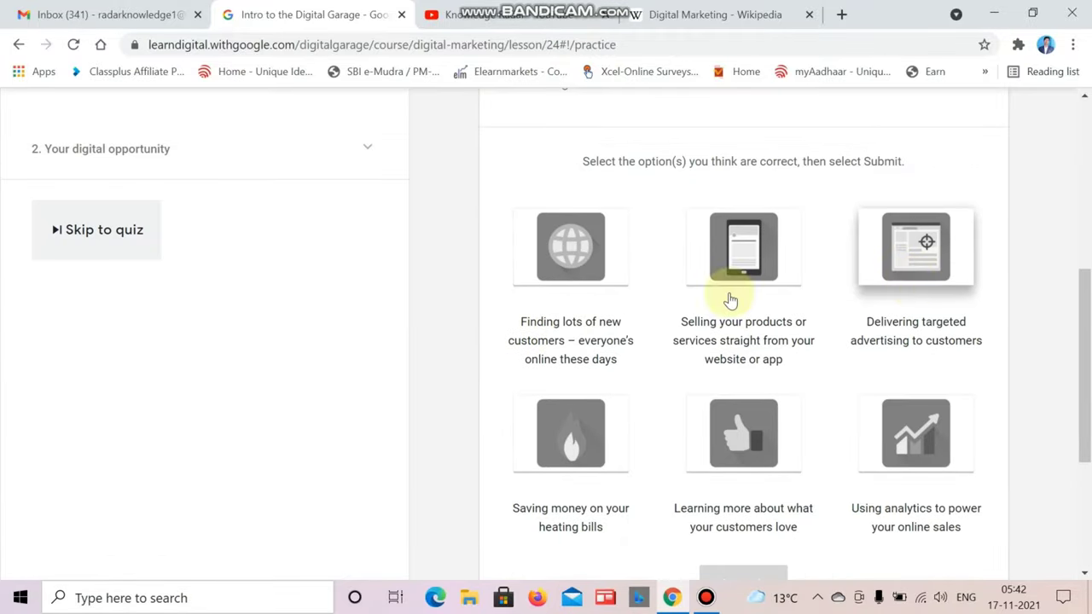
scroll(519, 397, down, 2)
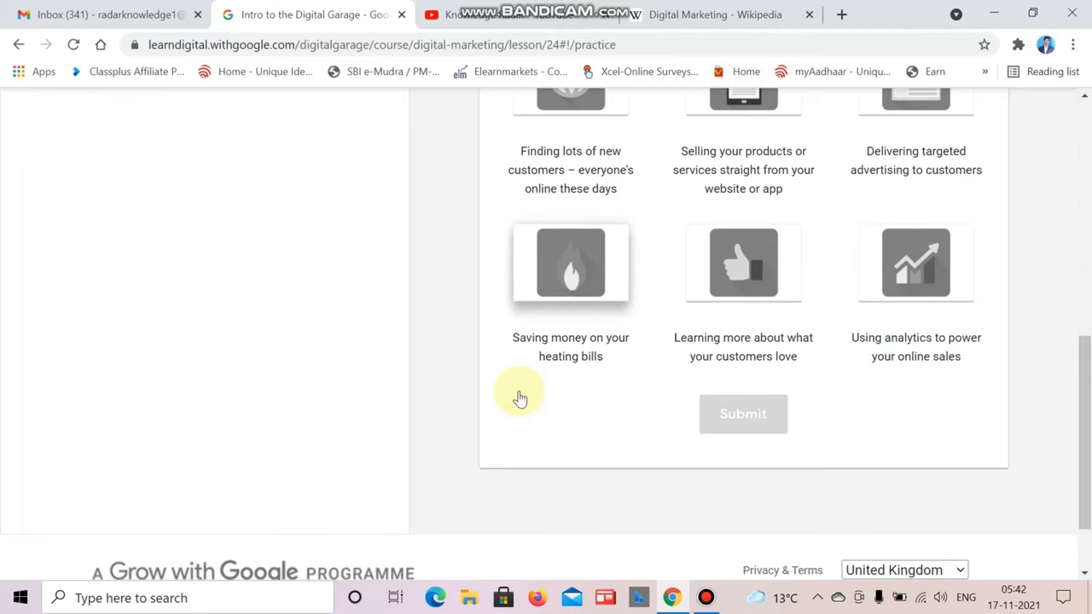
scroll(479, 353, up, 10)
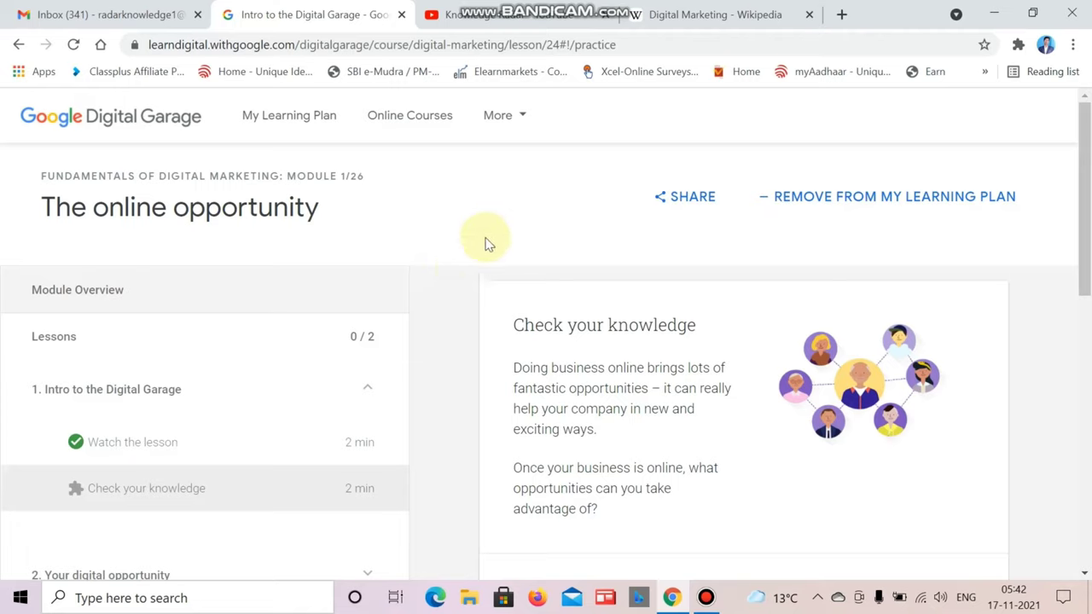
- Switch to the KnowledgeRADAR channel's videos page on YouTube
click(545, 15)
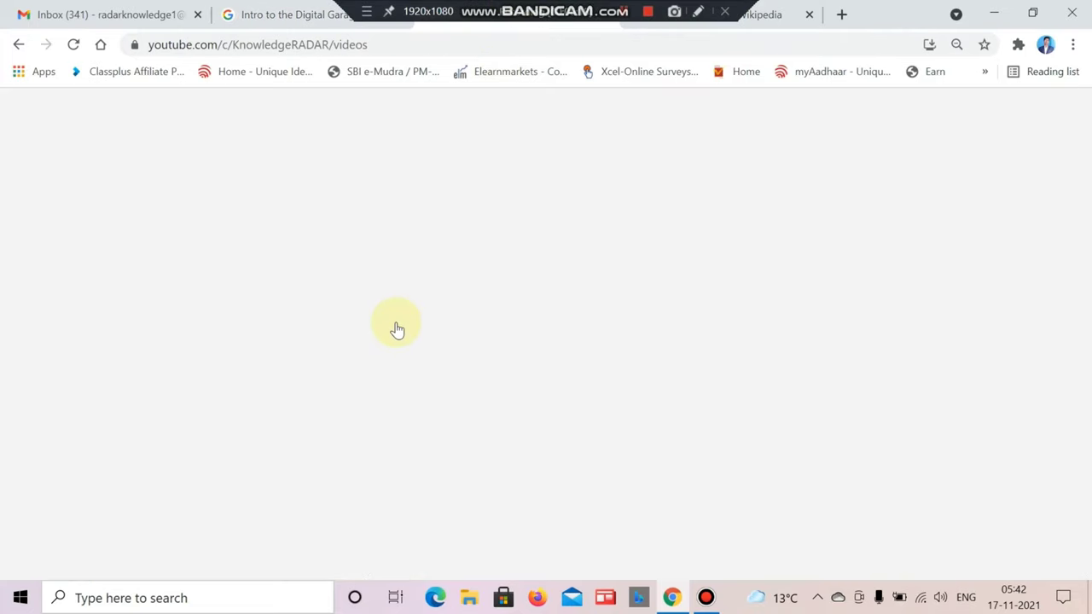